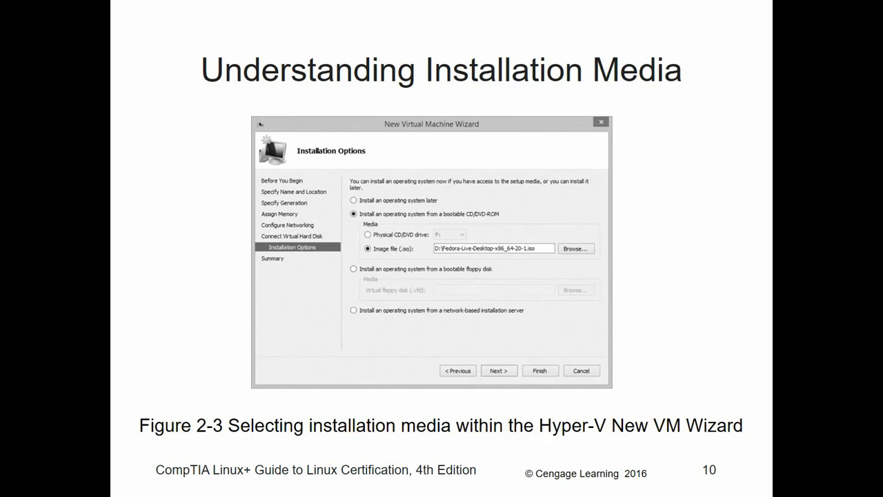
key(Right)
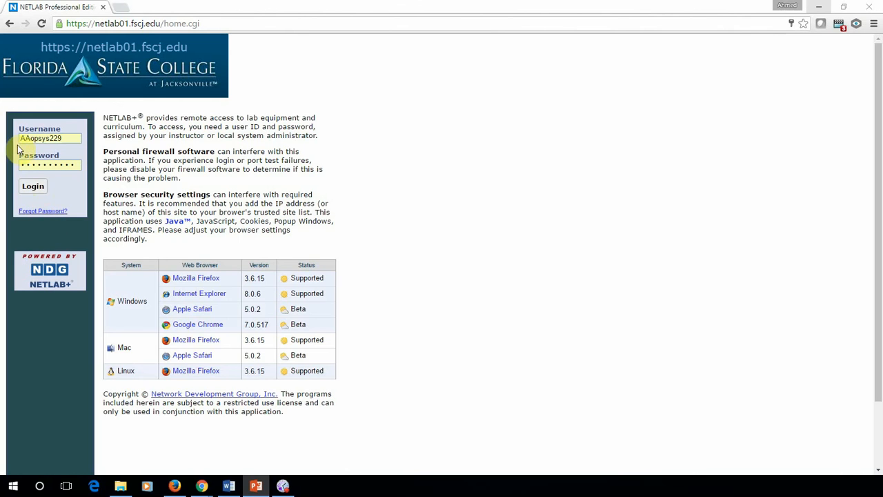
- Log in to NETLAB+ with the prefilled credentials and open the lab Scheduler
click(34, 187)
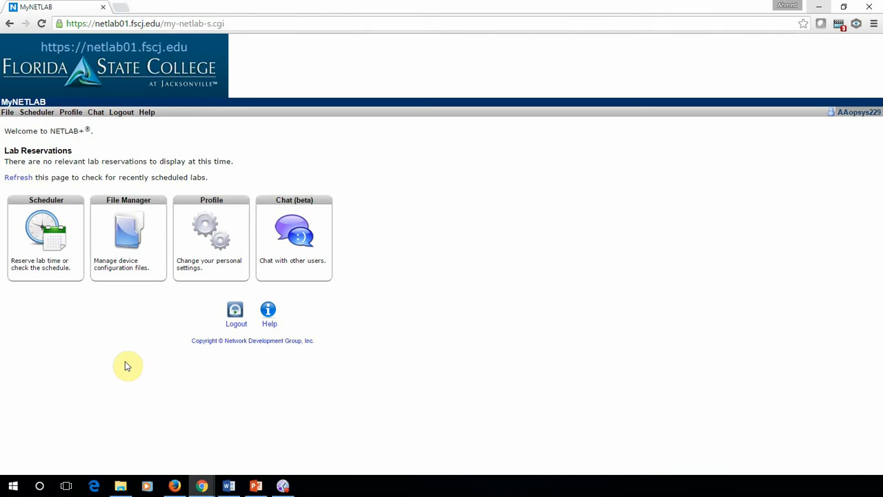
click(42, 261)
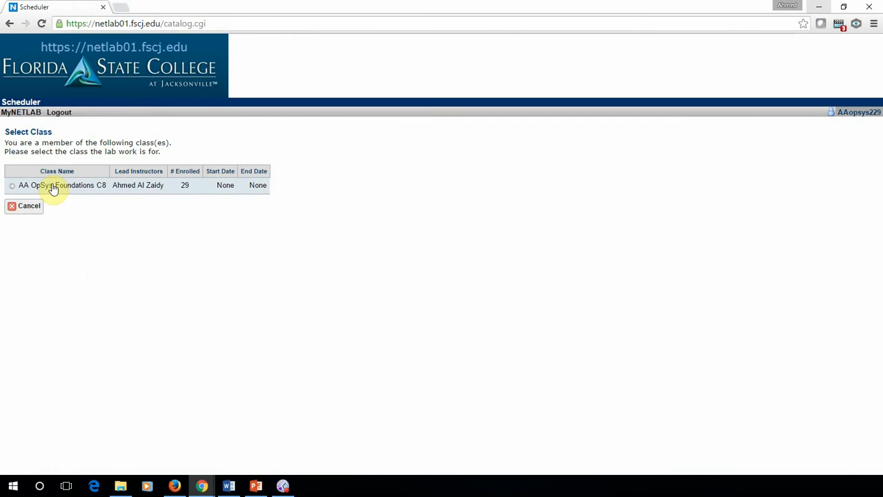
- Select the AA OpSys Foundations C8 class and choose Lab 01a: CentOS Server Linux Installation to schedule
click(53, 187)
scroll(241, 305, down, 2)
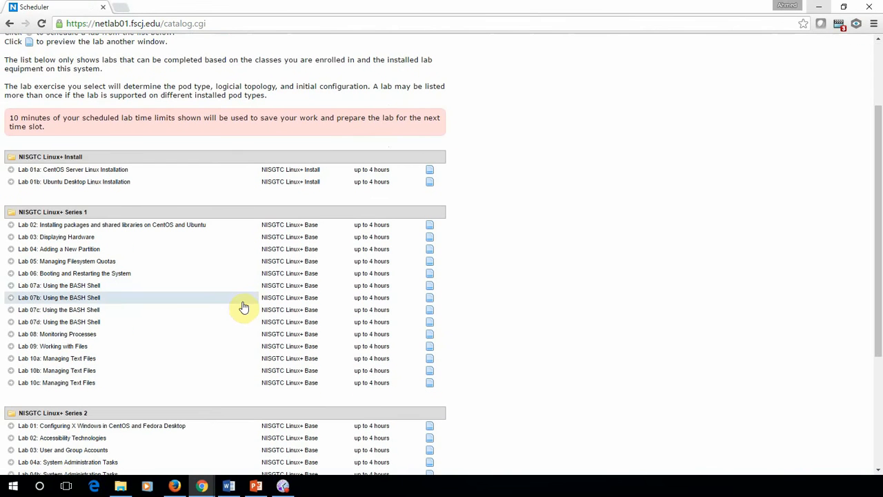
click(102, 173)
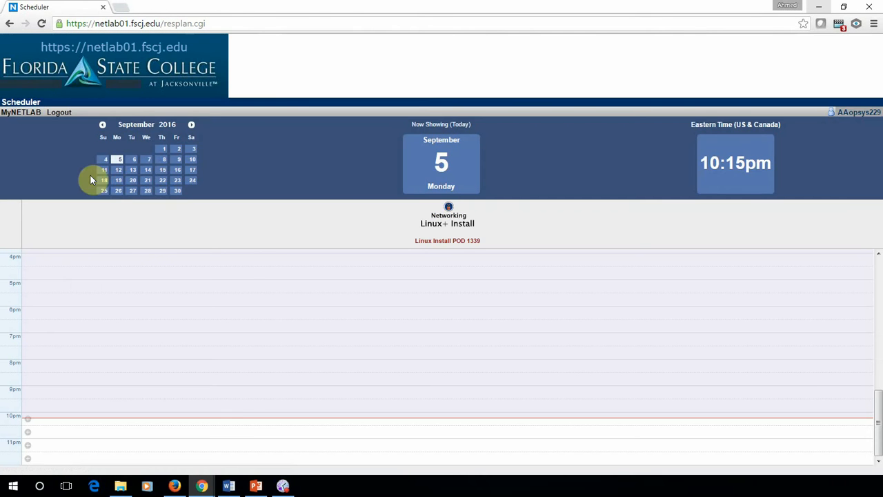
- Reserve Linux Install POD 1339 from now until 11:30pm on Mon Sep 5, 2016, and finish making reservations
click(48, 426)
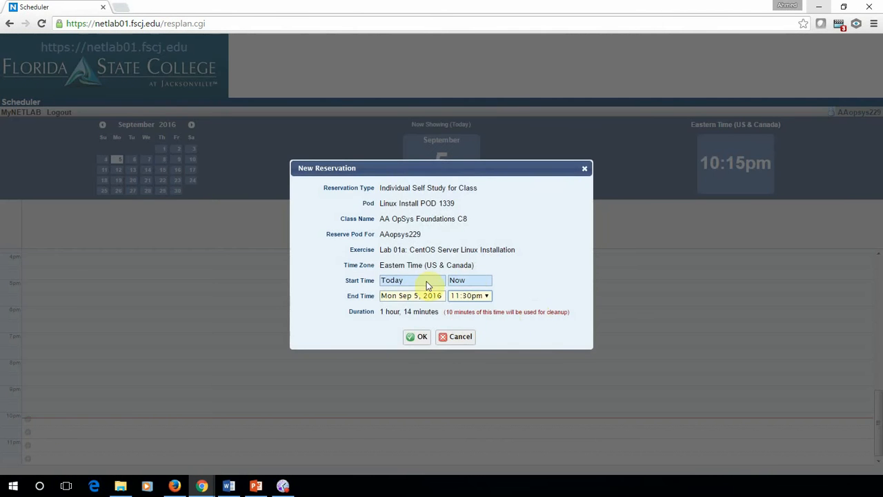
click(483, 296)
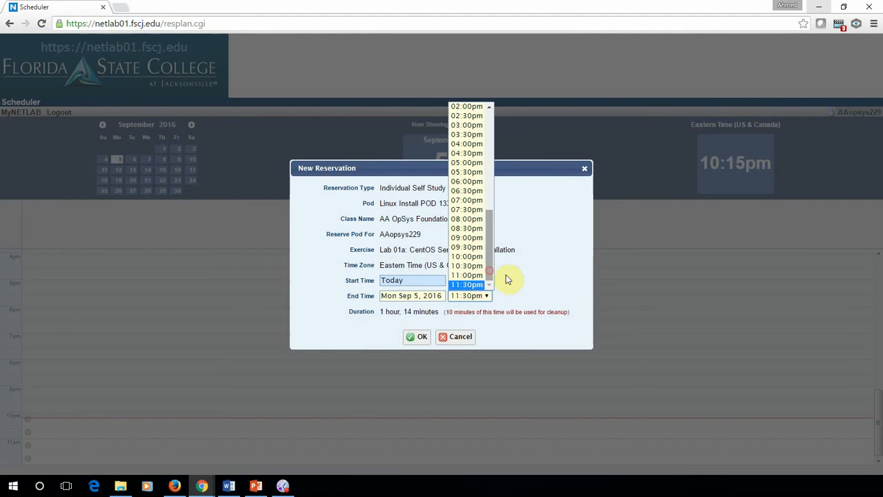
click(553, 284)
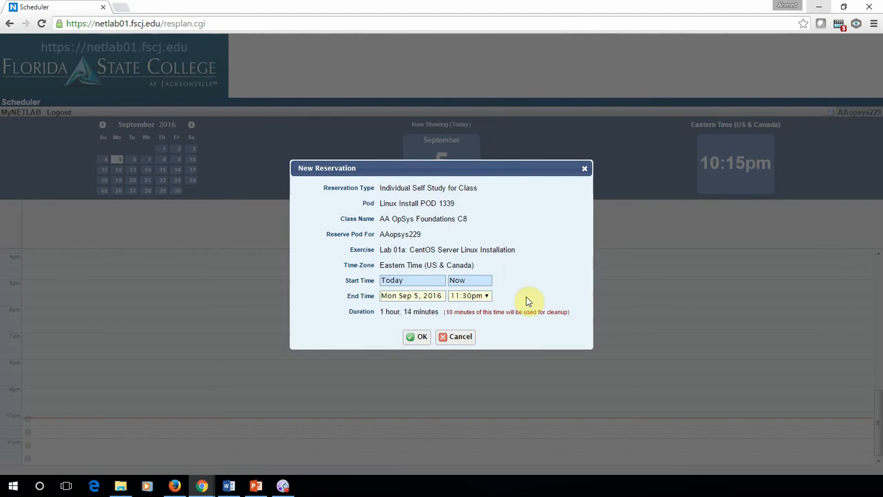
click(483, 297)
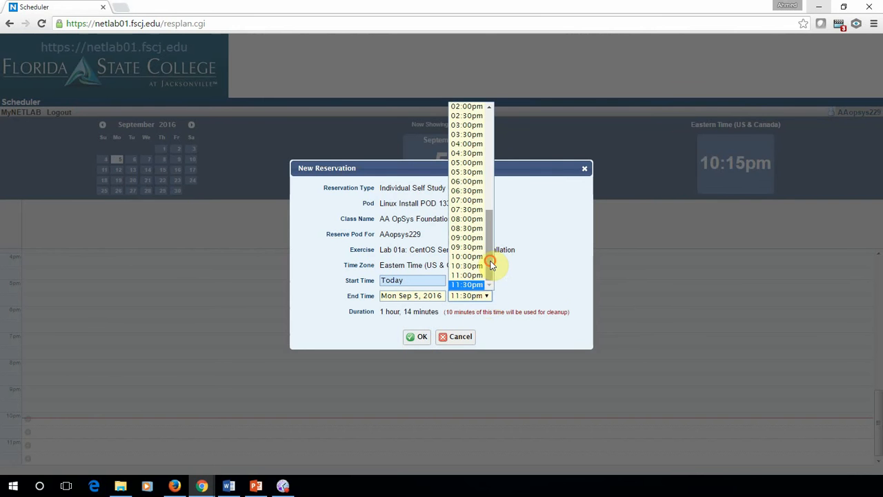
click(375, 322)
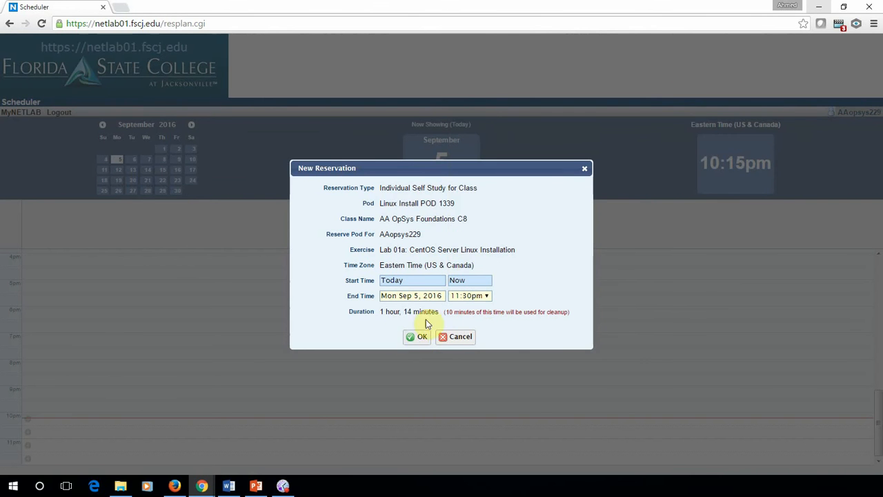
click(419, 336)
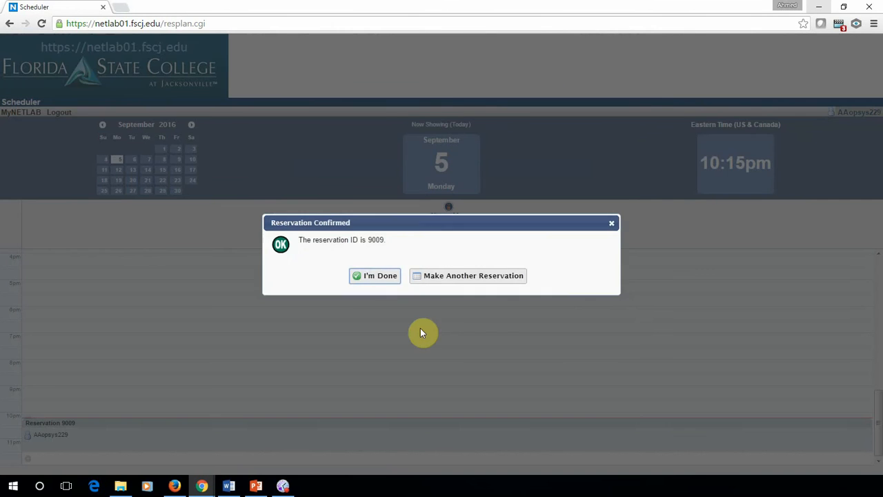
click(374, 275)
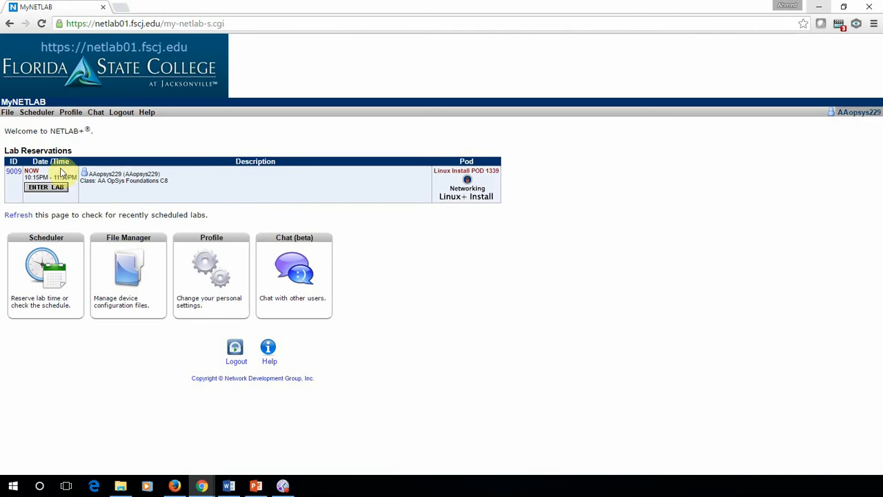
- Enter the reserved lab and show the lab content document for Lab 01a
click(46, 187)
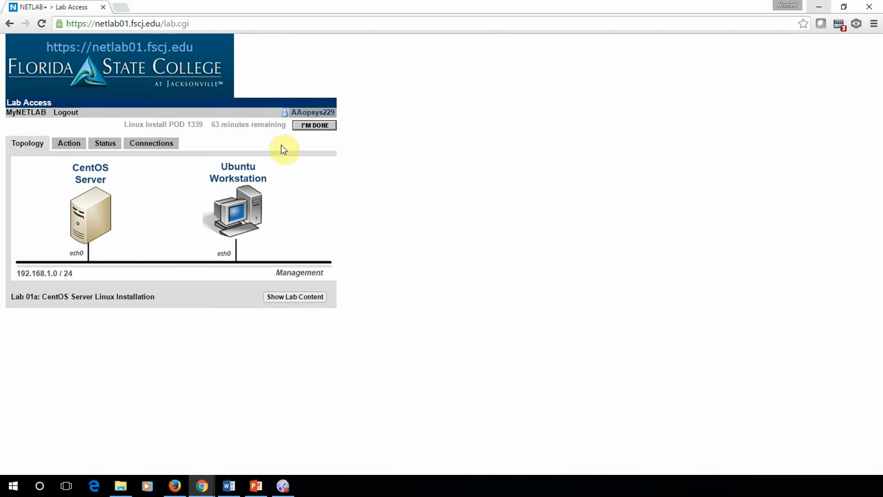
click(300, 296)
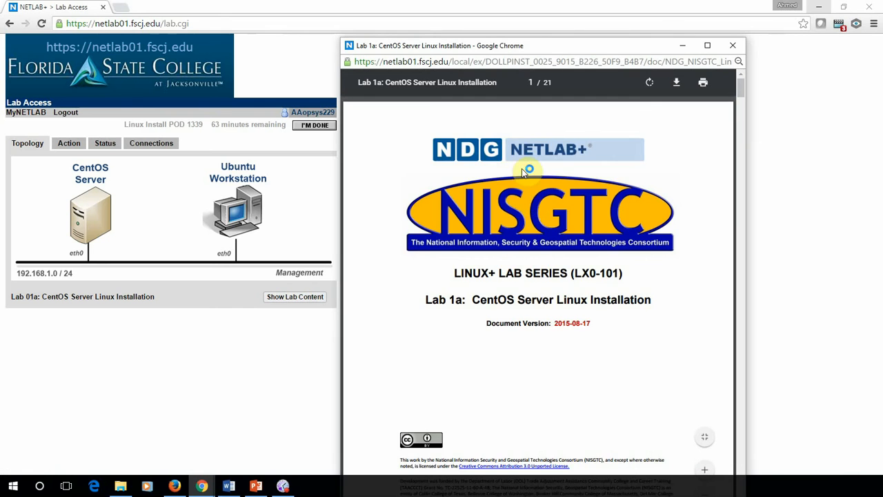
- Read the CentOS Server Linux Installation guide from its cover through the objectives, lab settings and installation steps to the first login
scroll(524, 179, down, 12)
scroll(523, 182, down, 10)
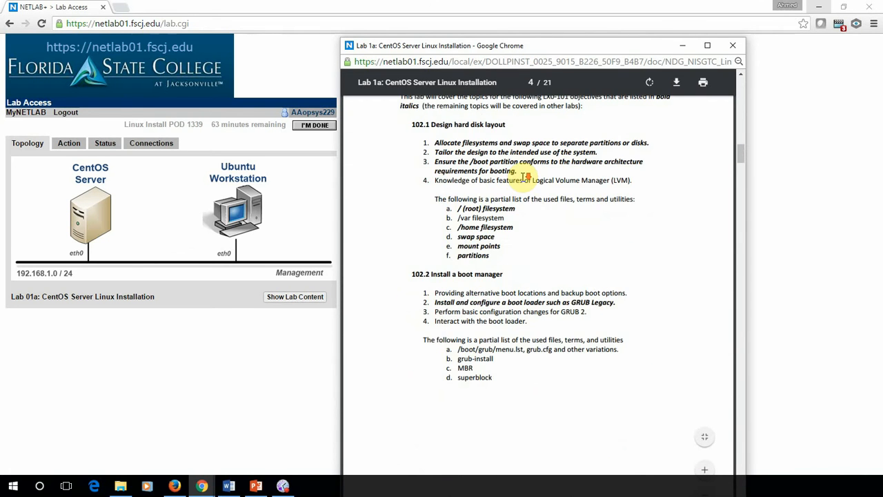
scroll(524, 177, down, 8)
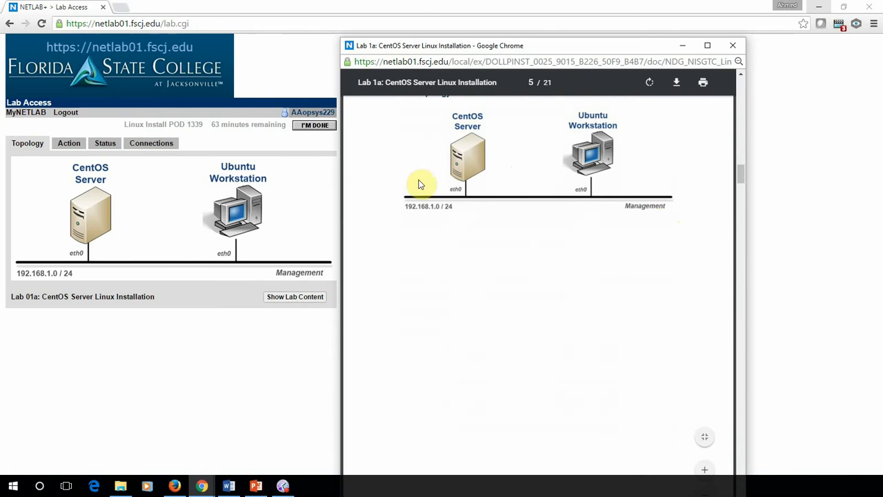
scroll(465, 241, down, 6)
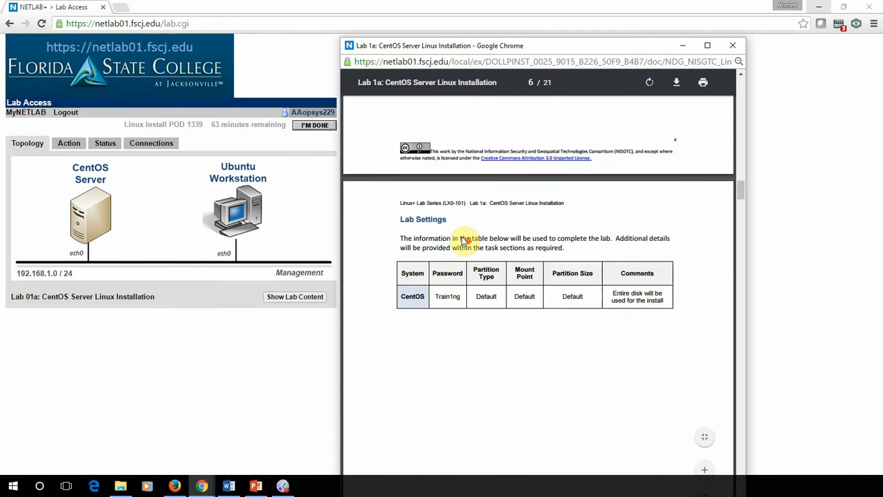
scroll(465, 241, down, 8)
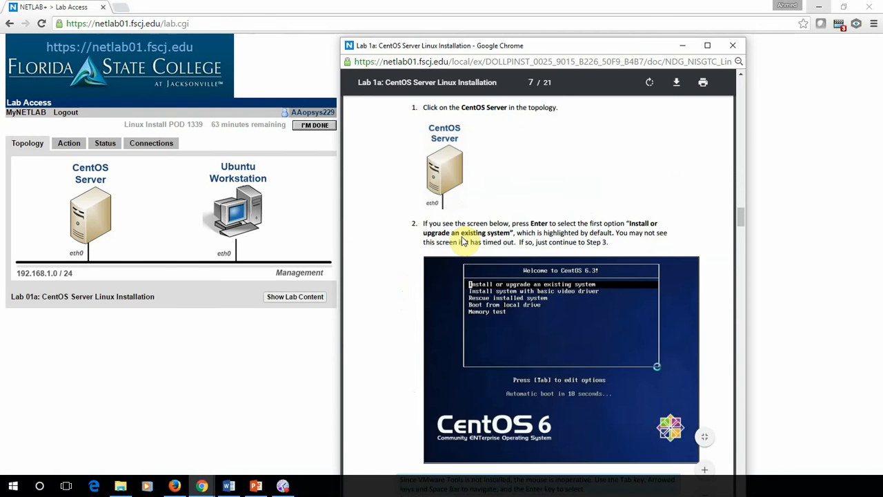
scroll(465, 241, down, 10)
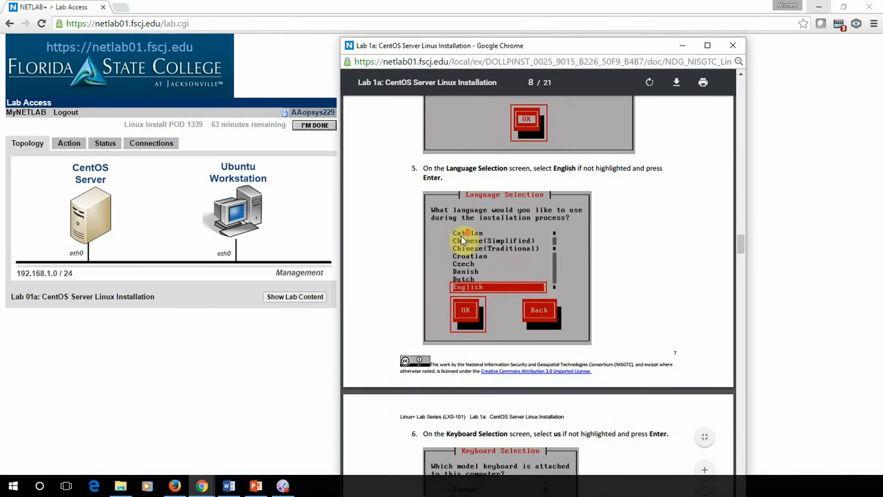
scroll(464, 240, down, 12)
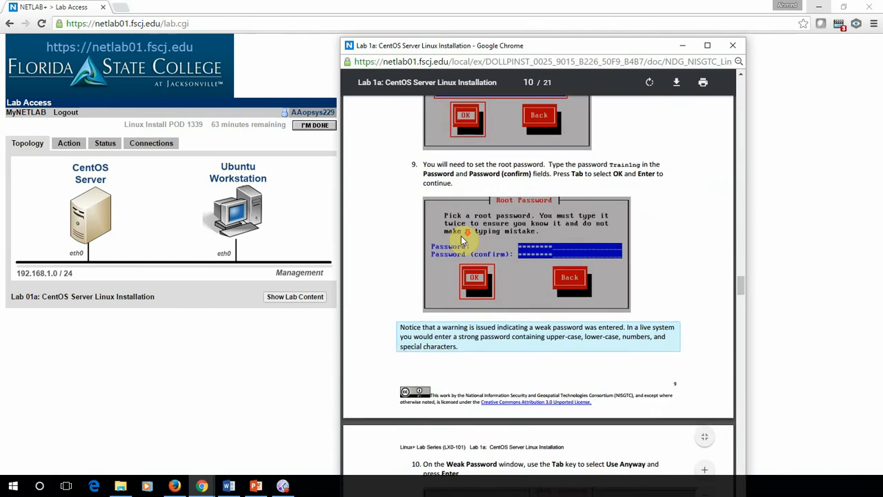
scroll(463, 240, down, 12)
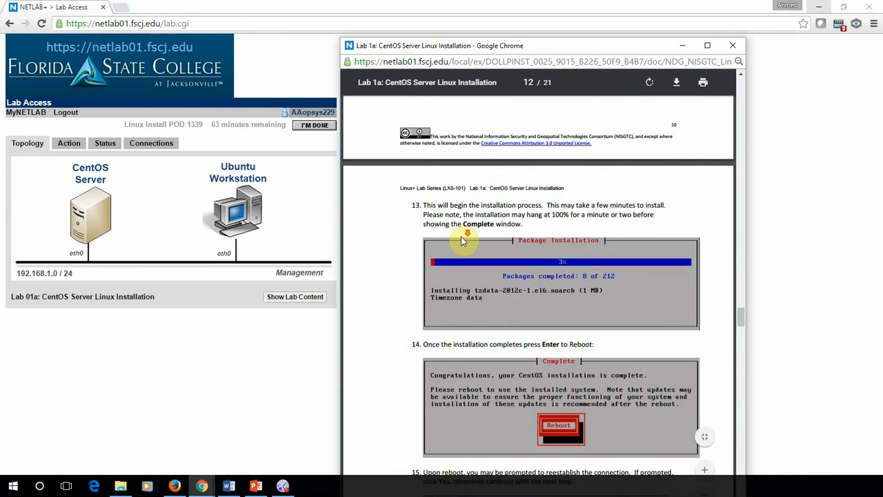
scroll(461, 236, down, 12)
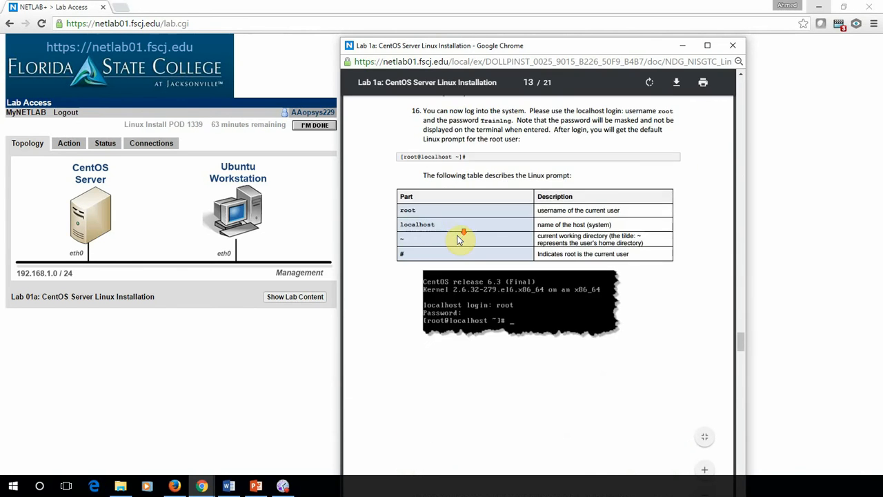
- Review the guide's instructions on rebooting after installation, reestablishing the connection and logging in as root, including the text of step 16
scroll(459, 236, down, 5)
scroll(457, 238, up, 7)
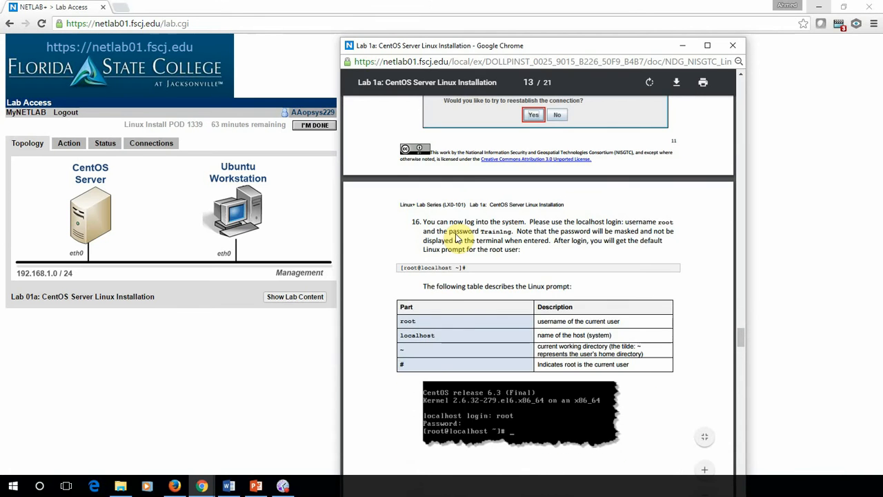
scroll(456, 238, up, 5)
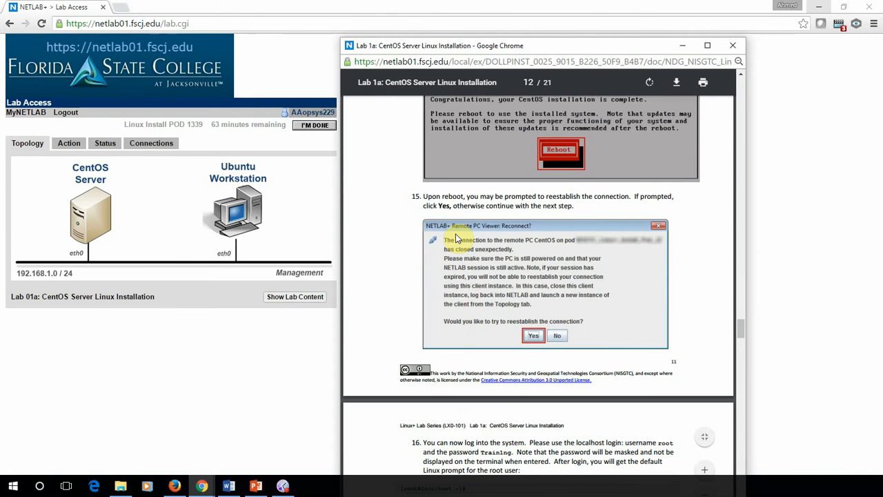
scroll(457, 238, down, 18)
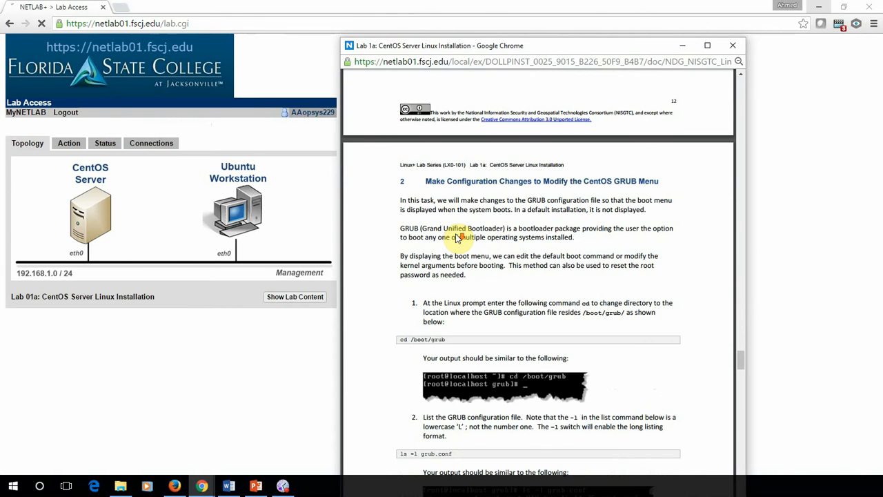
scroll(456, 237, up, 15)
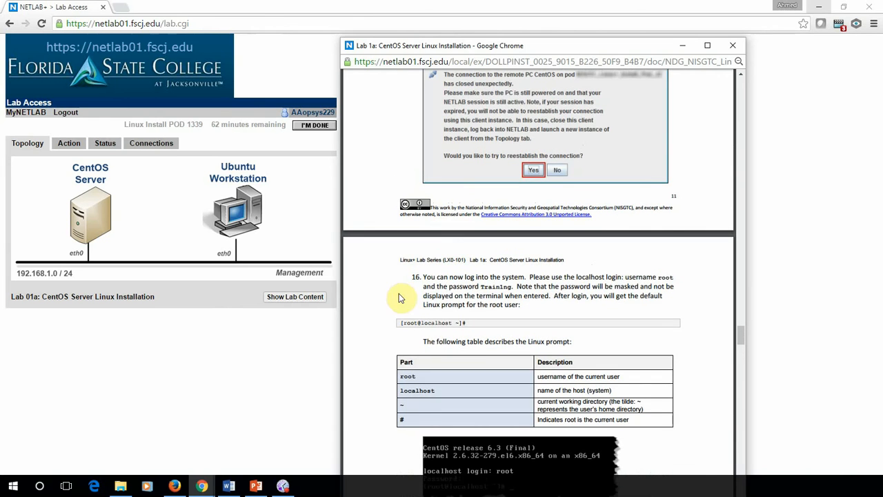
drag(412, 276, 561, 298)
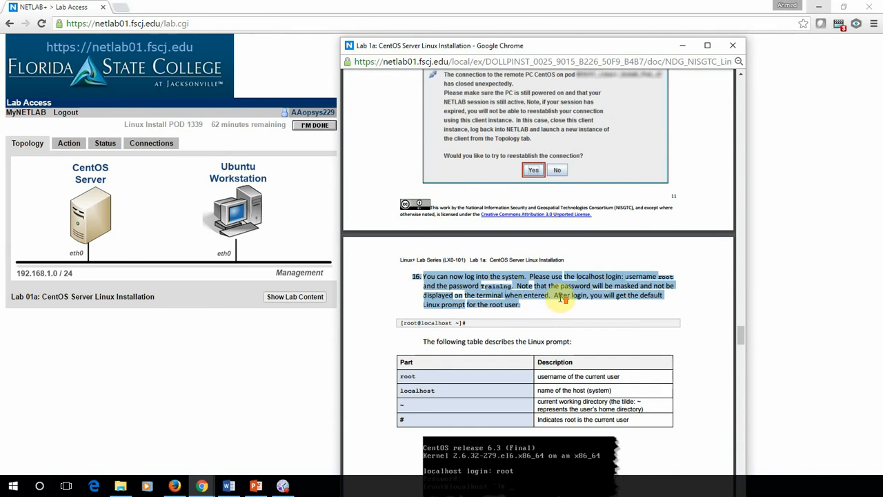
scroll(364, 351, up, 1)
scroll(449, 312, up, 5)
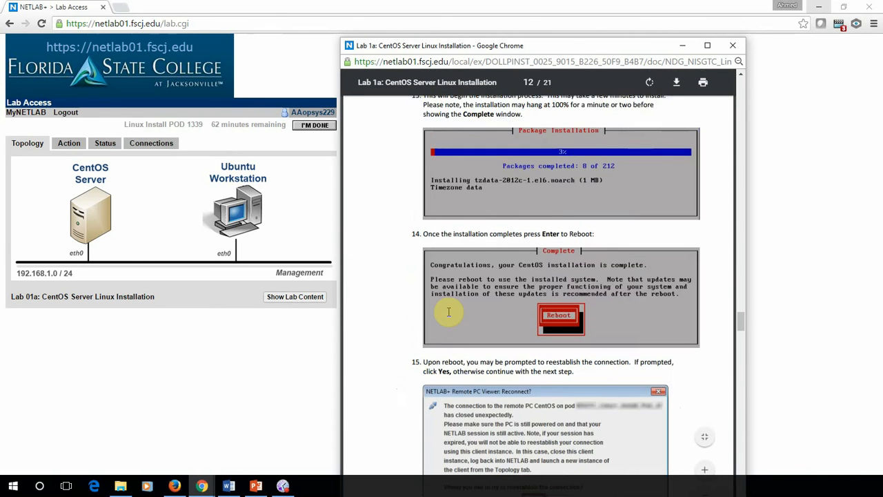
scroll(449, 312, down, 10)
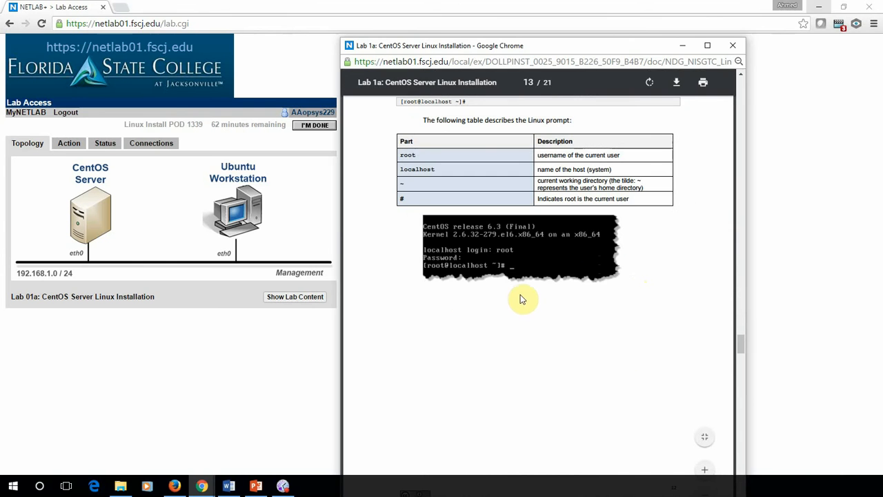
- Examine the guide's task on modifying the CentOS GRUB menu, through the vi editing, saving and reboot instructions
scroll(520, 297, down, 5)
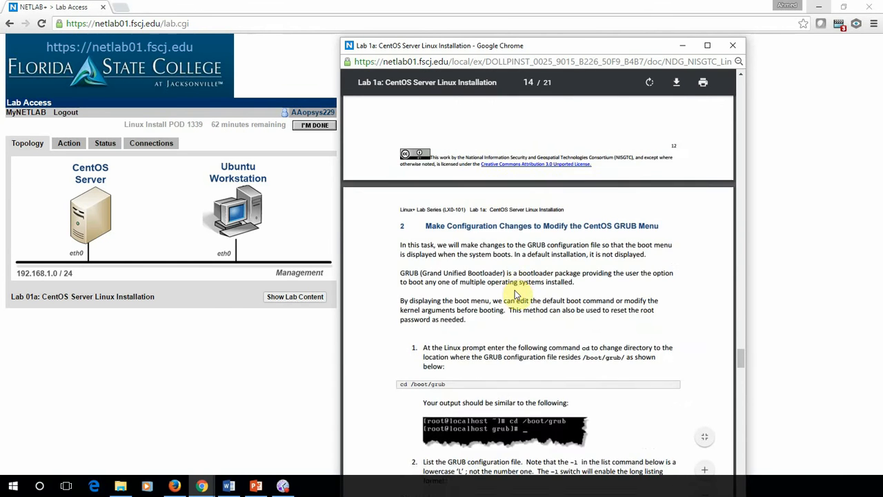
scroll(514, 295, down, 15)
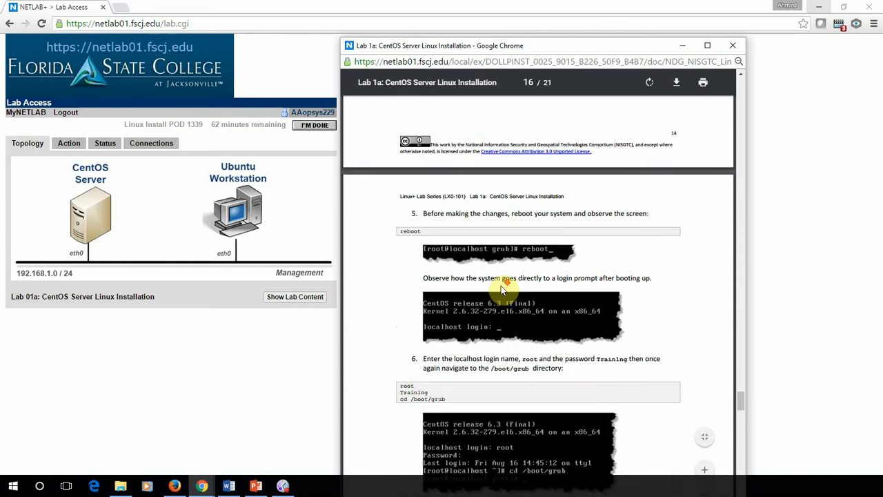
scroll(503, 286, down, 15)
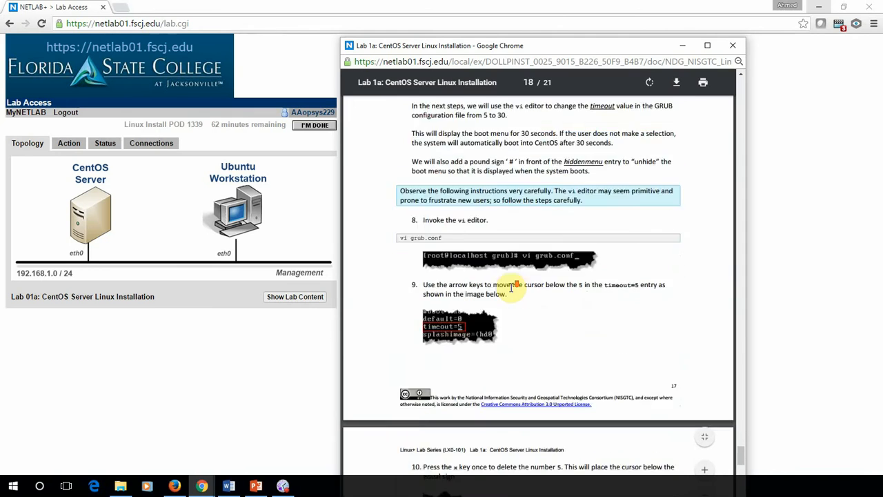
scroll(514, 285, down, 5)
scroll(688, 329, down, 10)
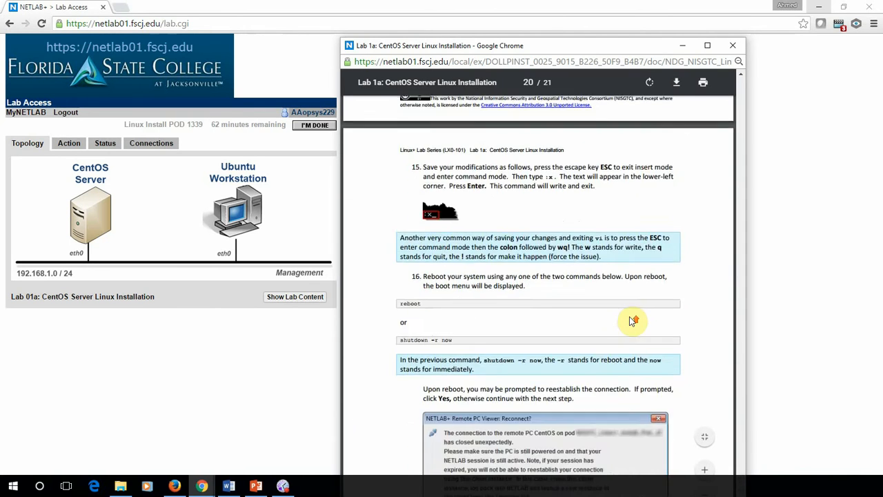
- Return to the opening pages of the lab guide and move its window to the left side of the screen
scroll(634, 321, up, 20)
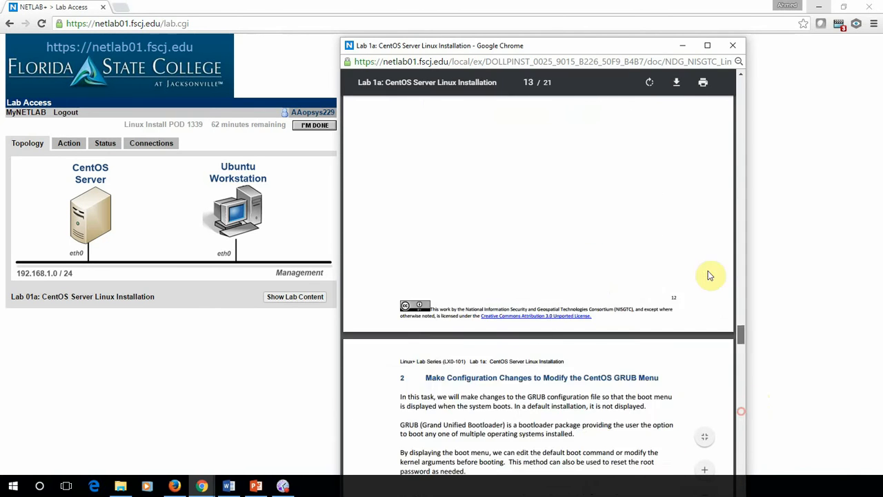
drag(710, 275, 732, 94)
drag(508, 47, 0, 48)
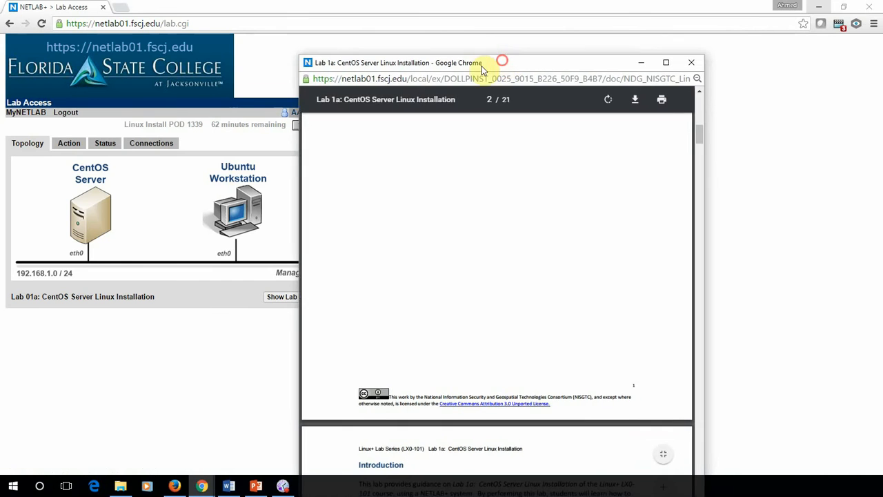
- Move the lab guide aside, examine the pod's connections, device status and available actions, and return to the topology view
drag(503, 61, 0, 38)
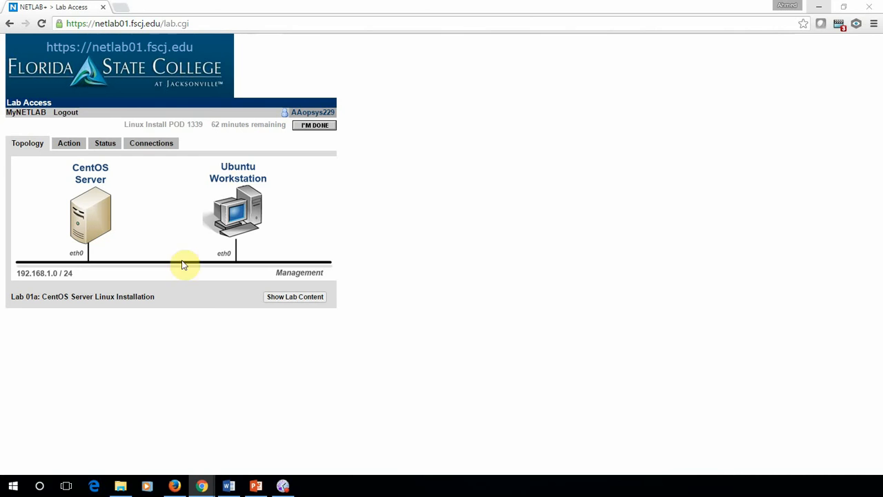
click(153, 147)
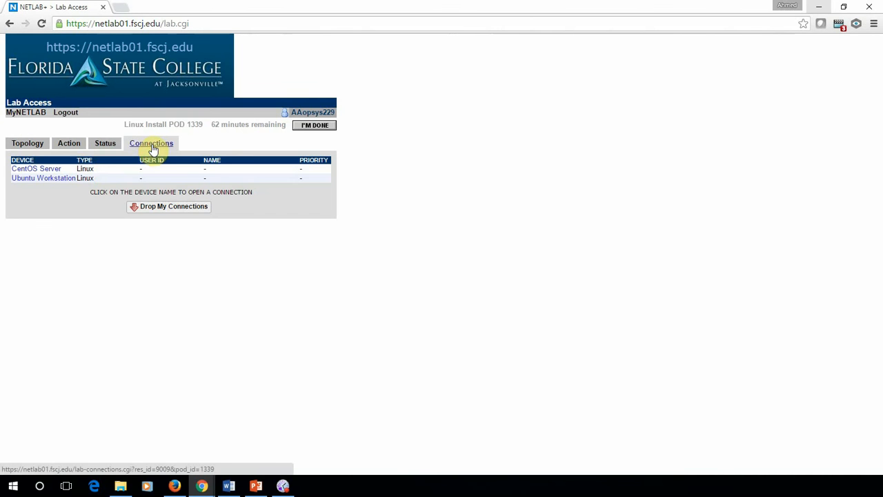
click(101, 144)
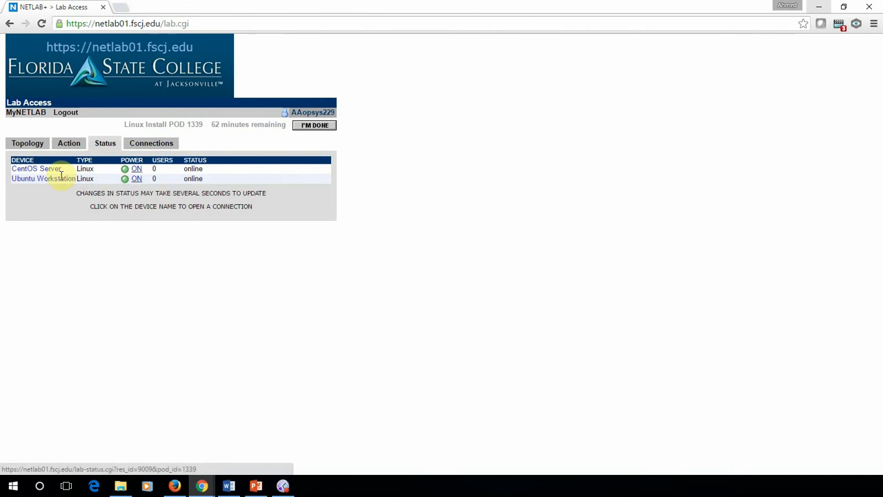
click(70, 143)
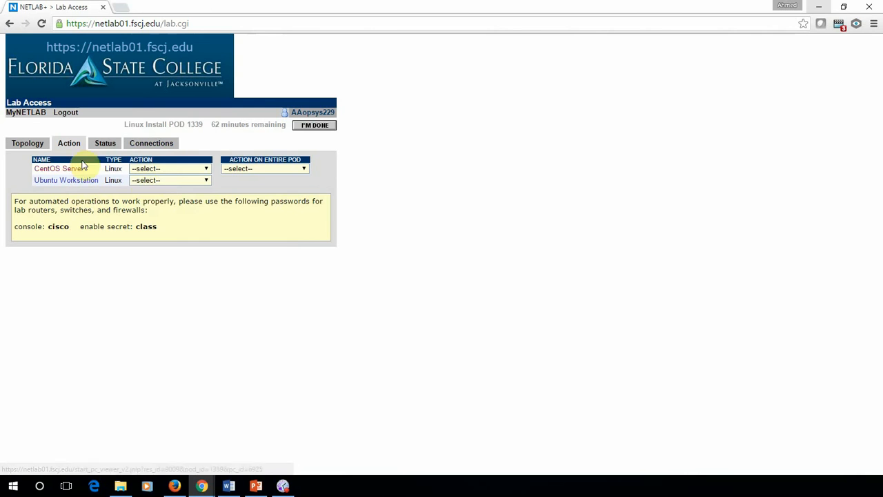
click(31, 145)
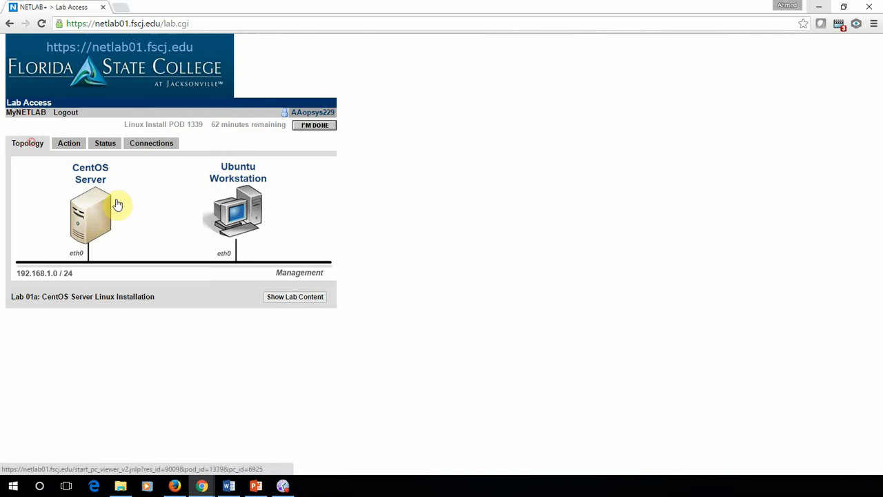
- Open the CentOS Server's remote viewer from the topology by keeping and running start_pc_viewer_v2.jnlp
click(95, 211)
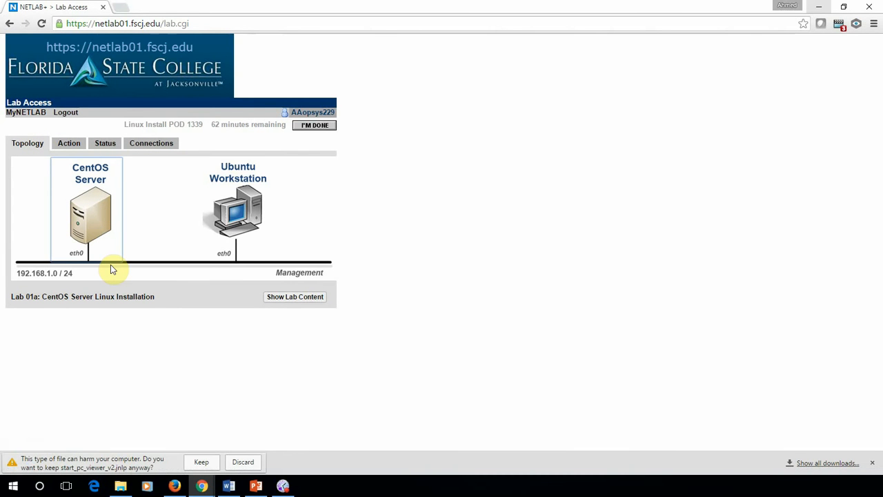
click(202, 461)
click(60, 463)
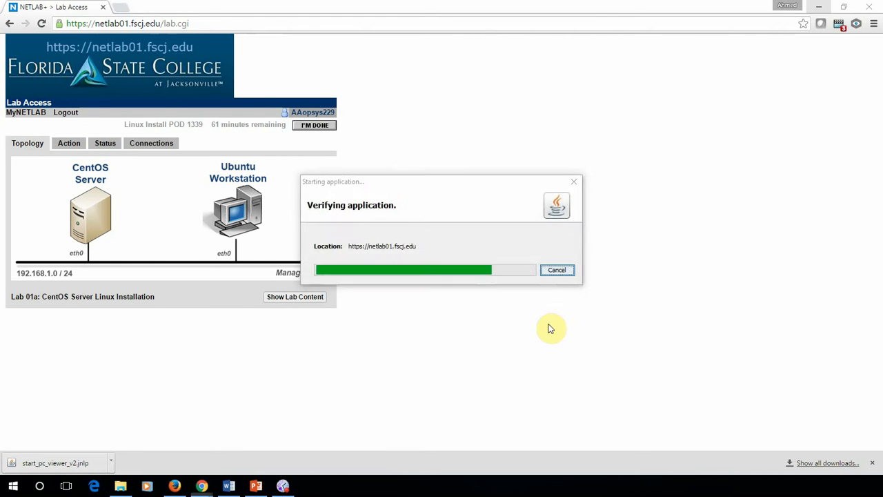
click(512, 285)
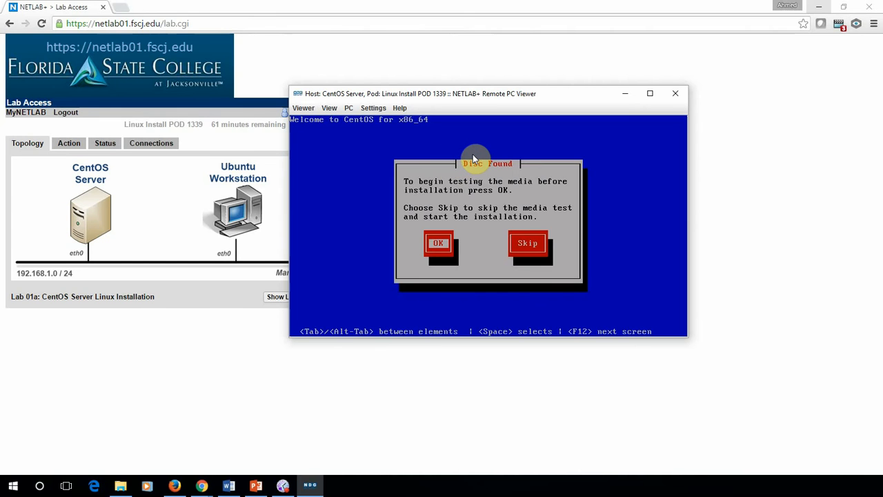
- Test the CentOS installation disc with the media check and continue without testing additional media
key(Return)
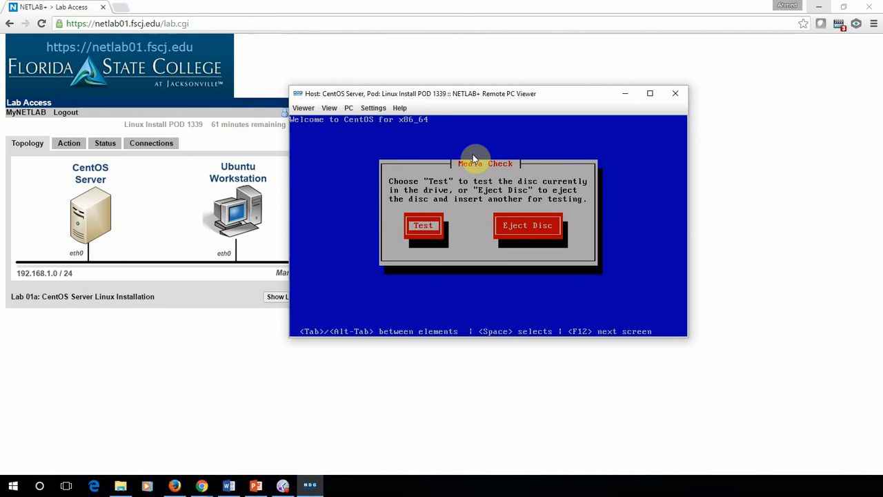
key(Return)
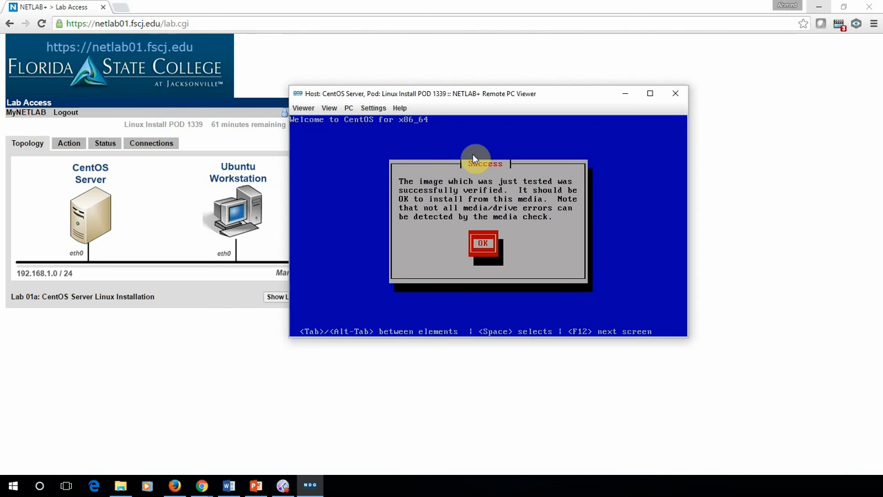
key(Return)
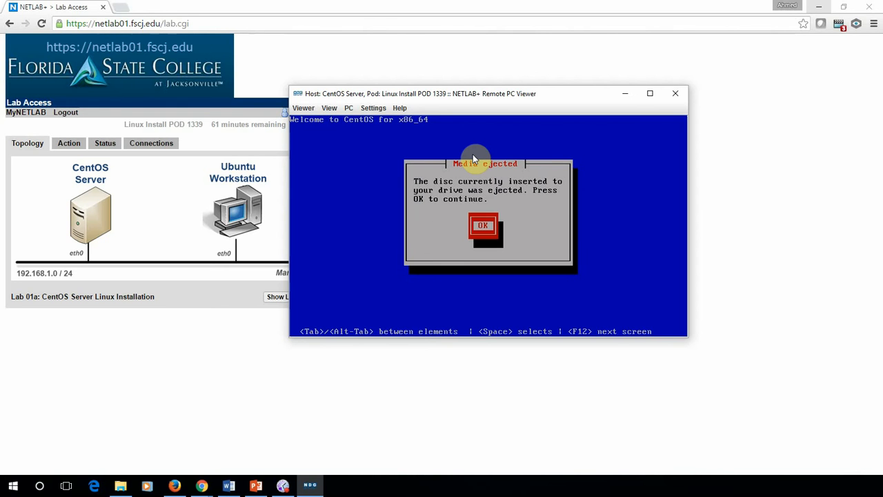
key(Return)
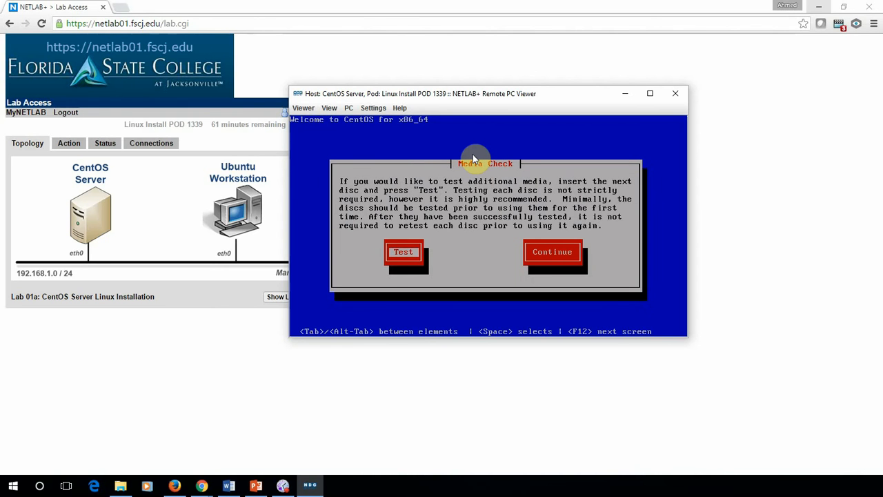
key(Tab)
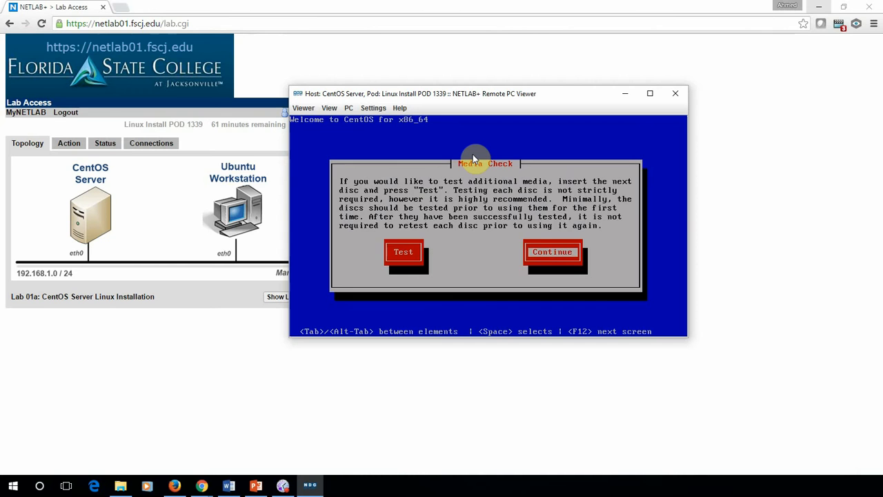
key(Return)
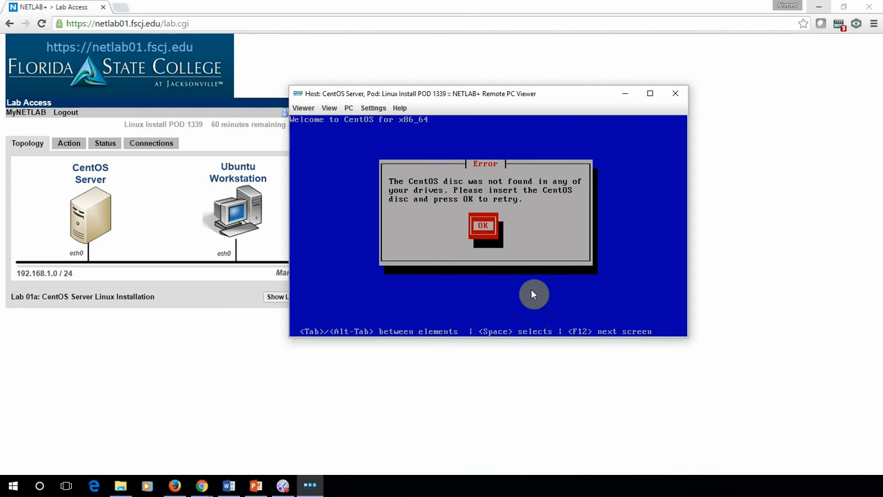
- Retry detecting the CentOS disc in the installer and close the remote viewer
key(Return)
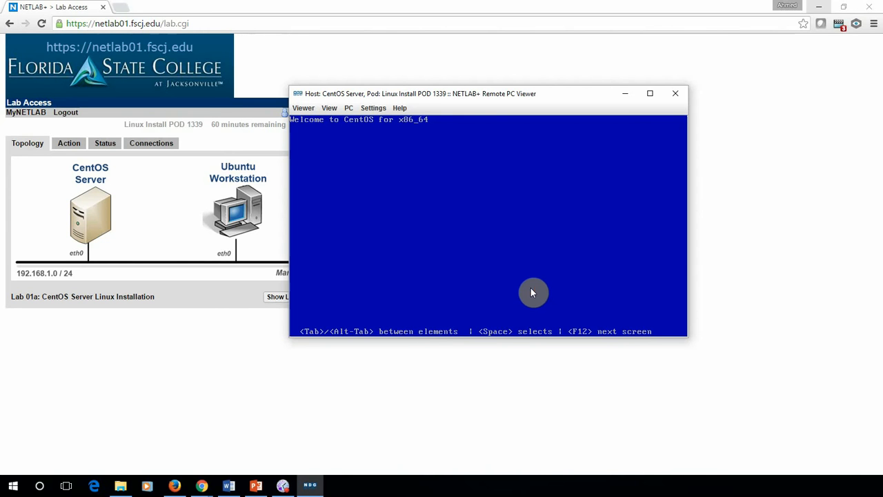
click(503, 295)
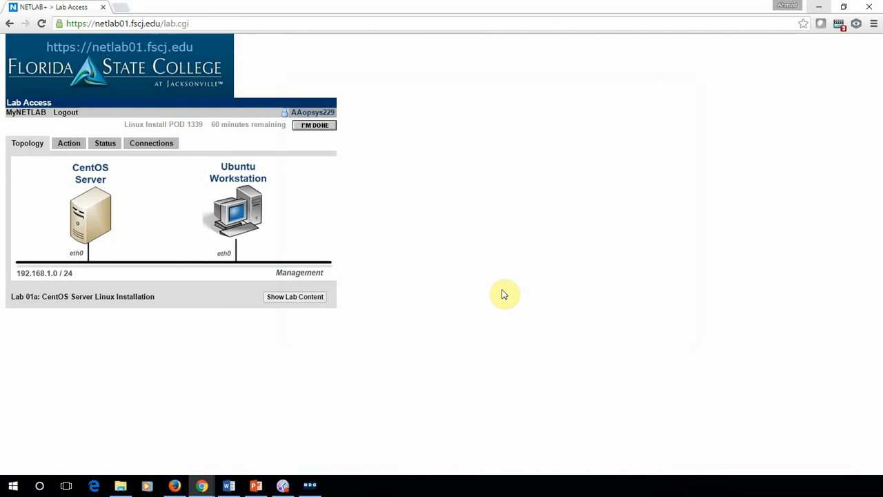
click(819, 6)
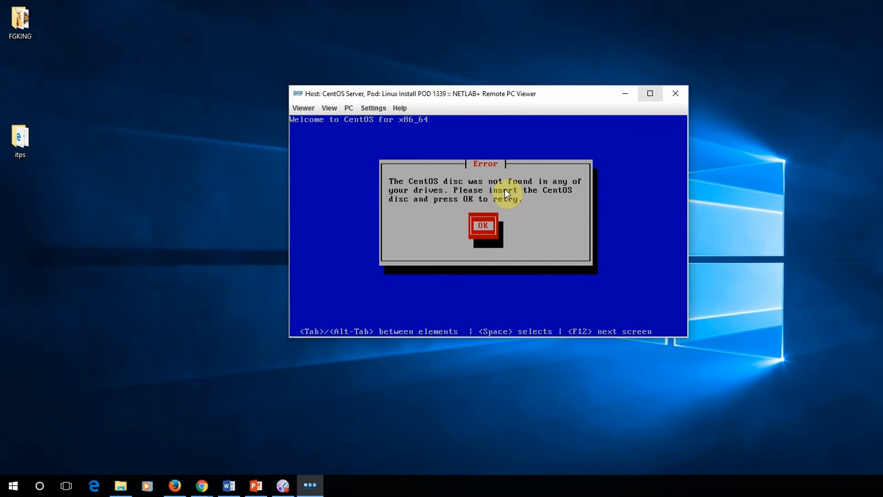
key(Return)
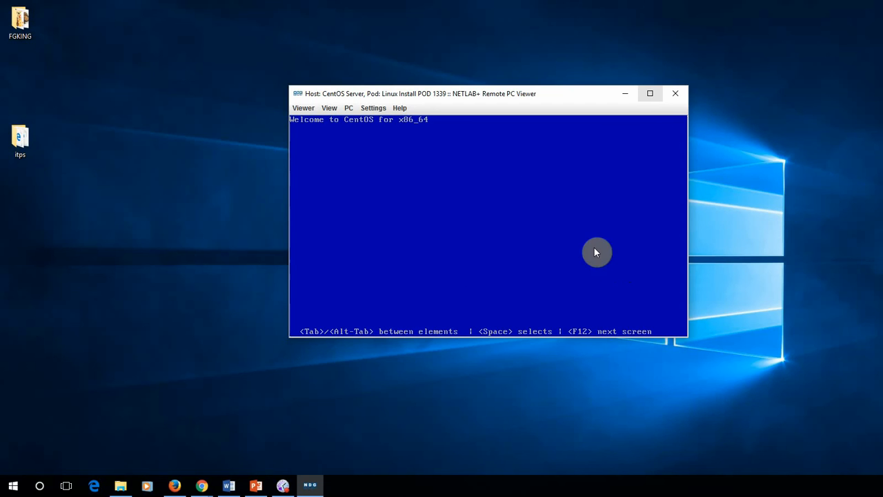
click(675, 94)
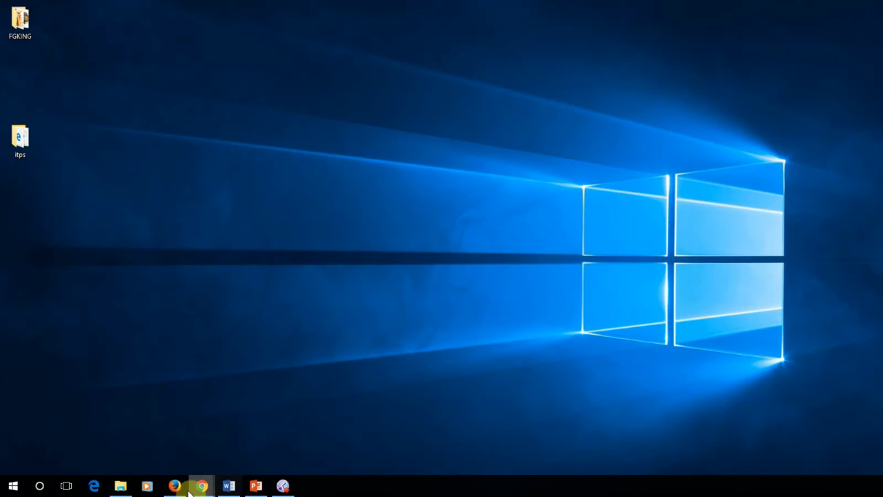
- Reconnect to the CentOS Server through start_pc_viewer_v2 (1).jnlp and try the disc detection again before closing the viewer
click(207, 489)
click(506, 432)
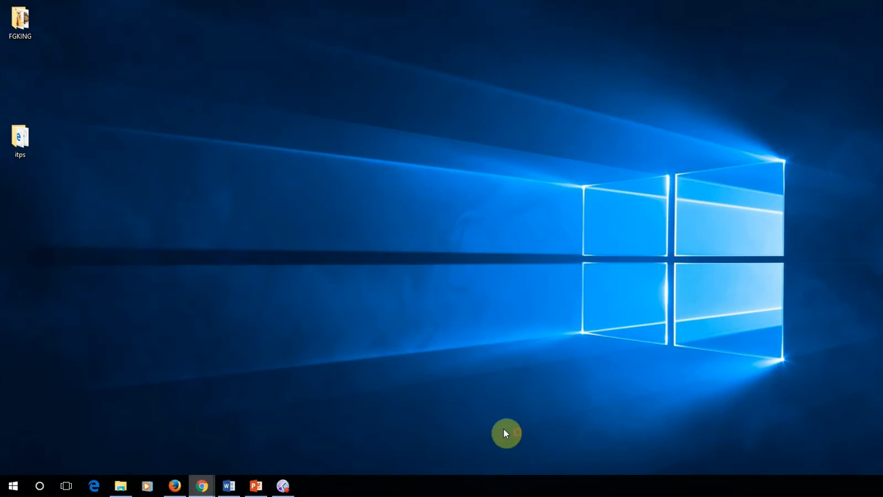
click(197, 489)
click(70, 449)
click(84, 207)
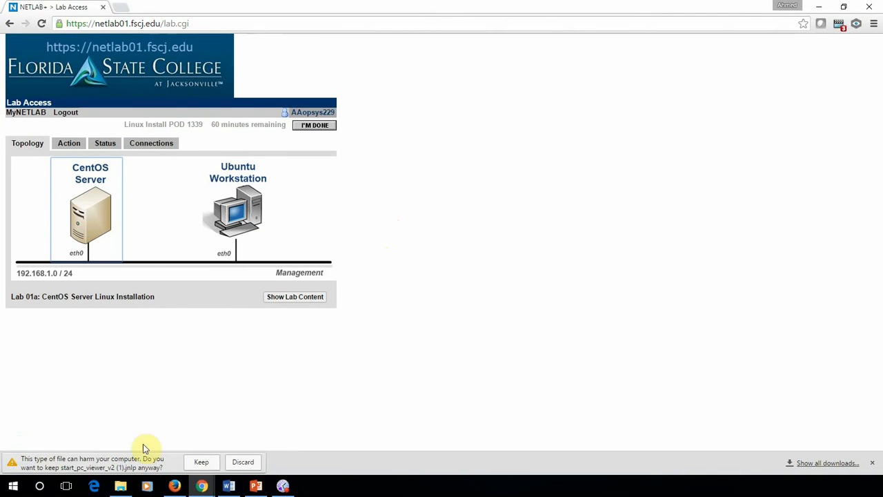
click(200, 462)
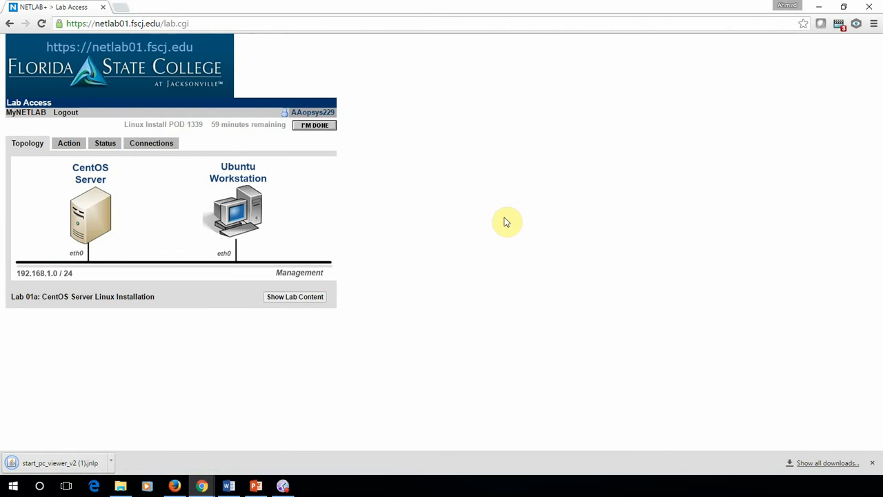
click(69, 465)
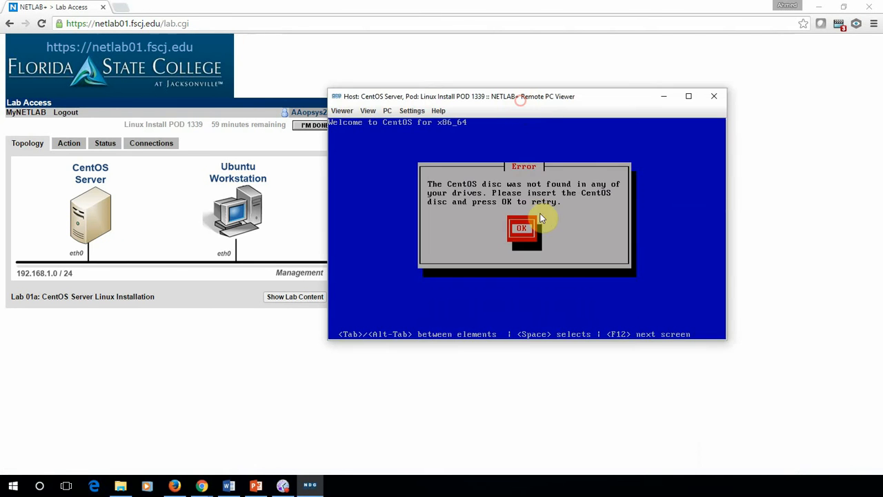
click(534, 208)
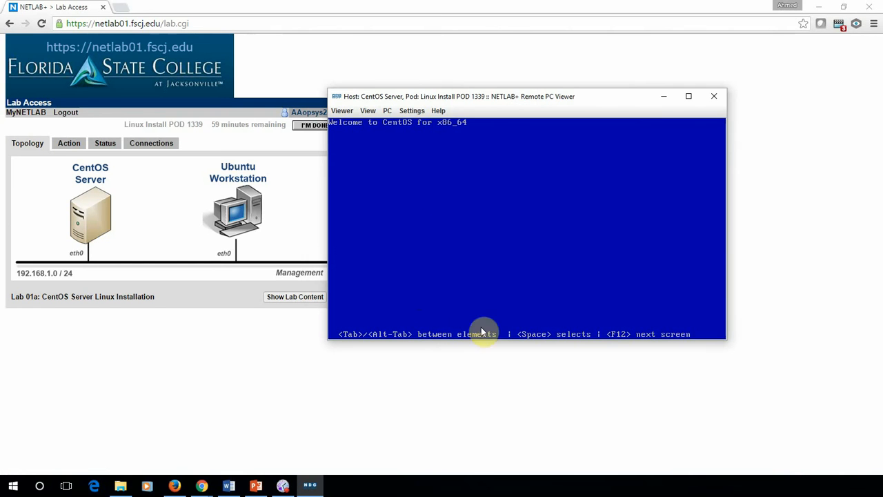
click(714, 96)
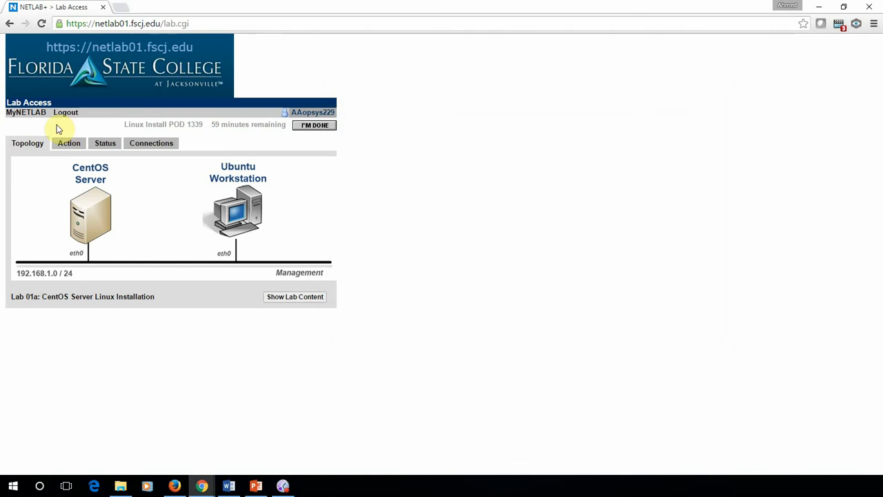
- Power the CentOS Server off and back on through the pod's device actions, closing each action report
click(73, 144)
click(173, 170)
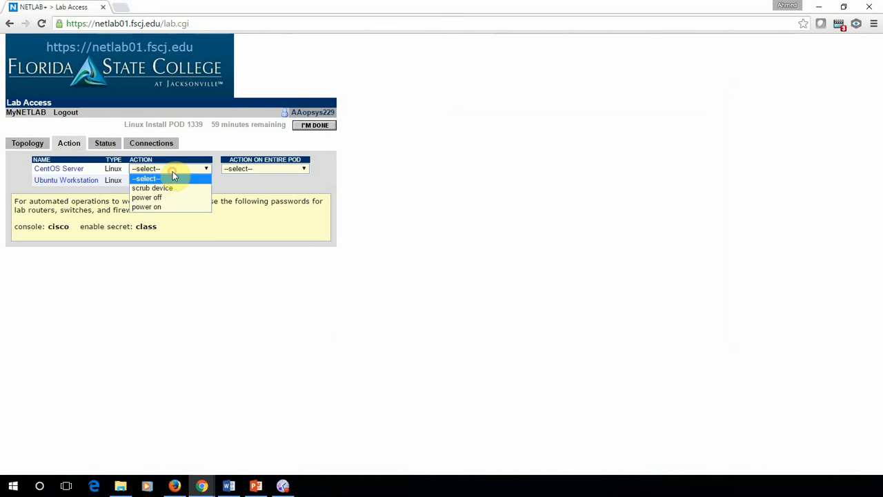
click(169, 198)
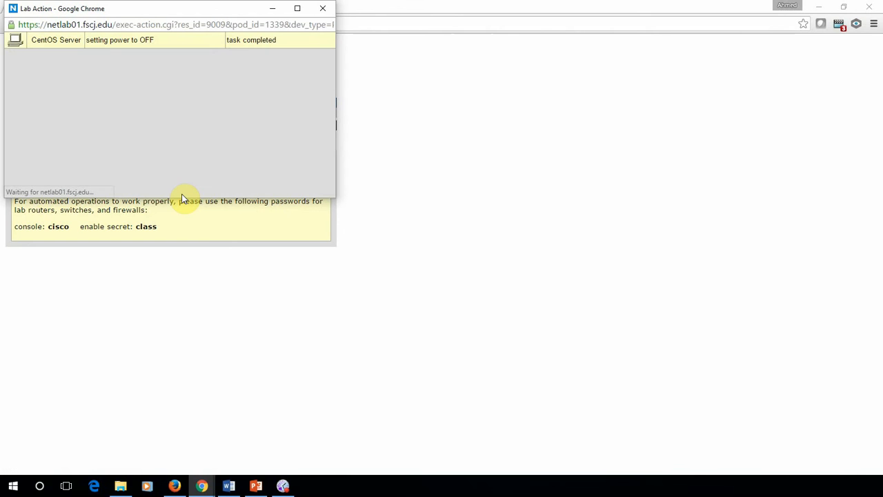
click(323, 8)
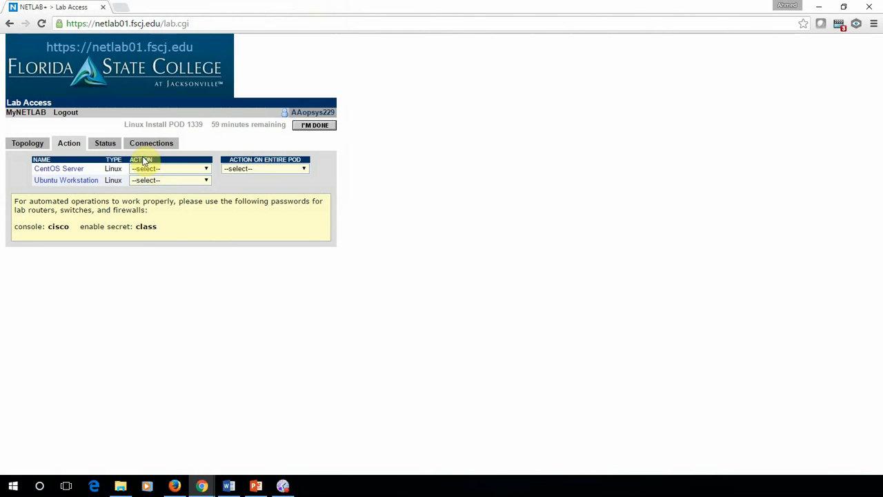
click(161, 172)
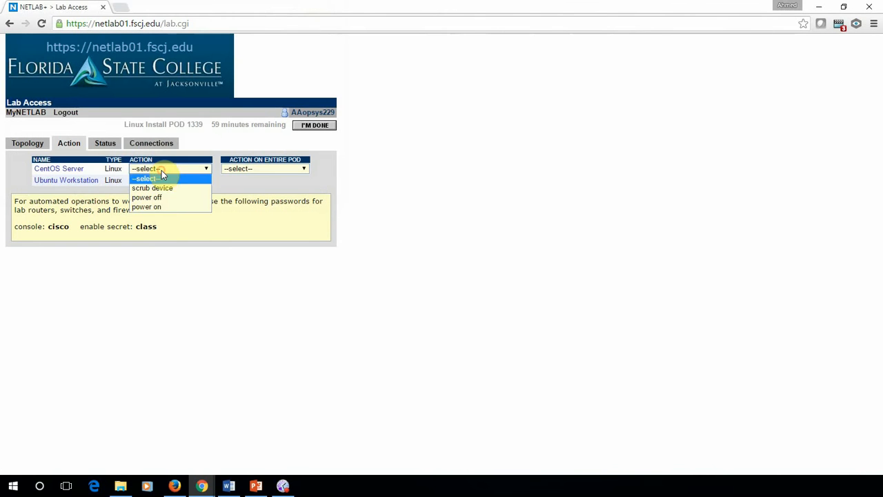
click(171, 205)
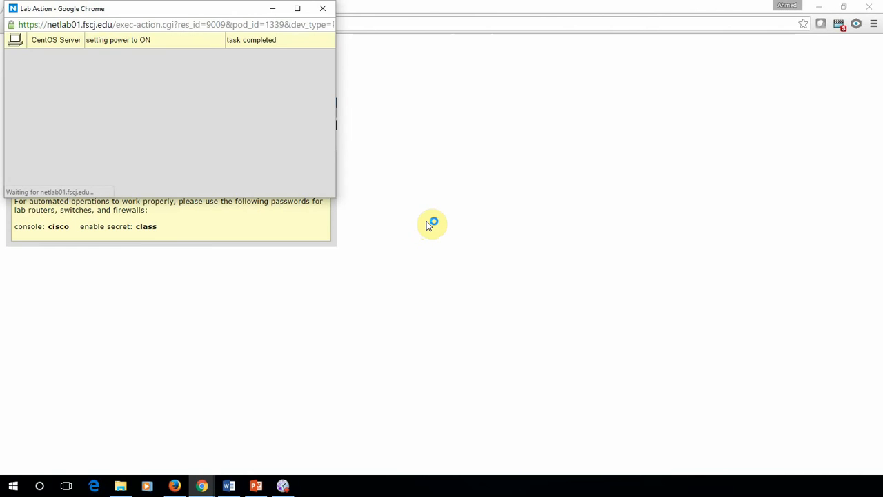
click(322, 9)
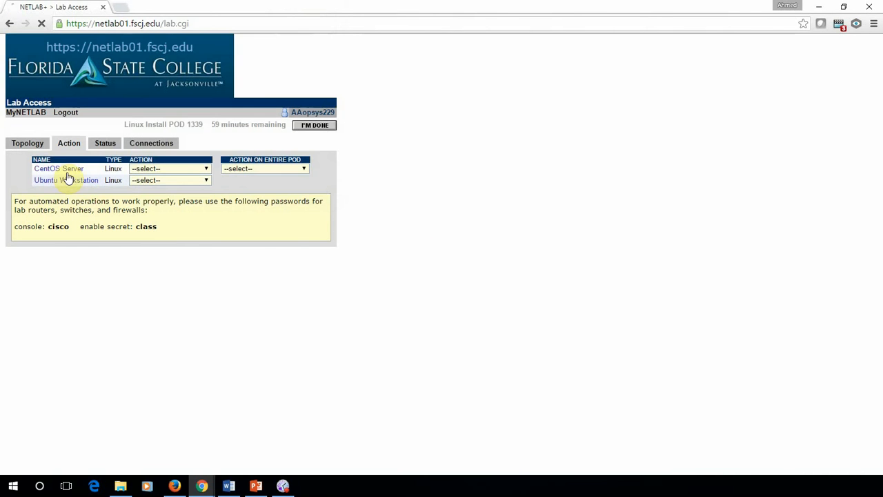
- Reopen the CentOS Server's remote viewer from the topology with start_pc_viewer_v2 (2).jnlp and reposition its window
click(9, 140)
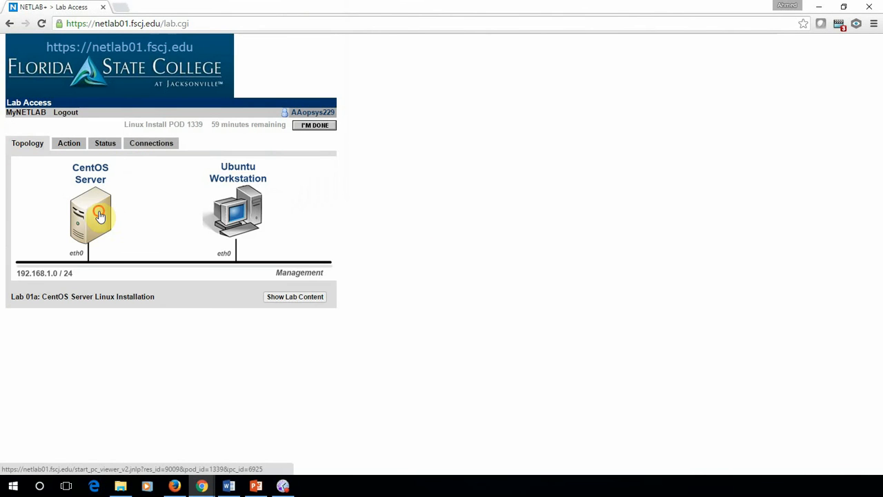
click(100, 218)
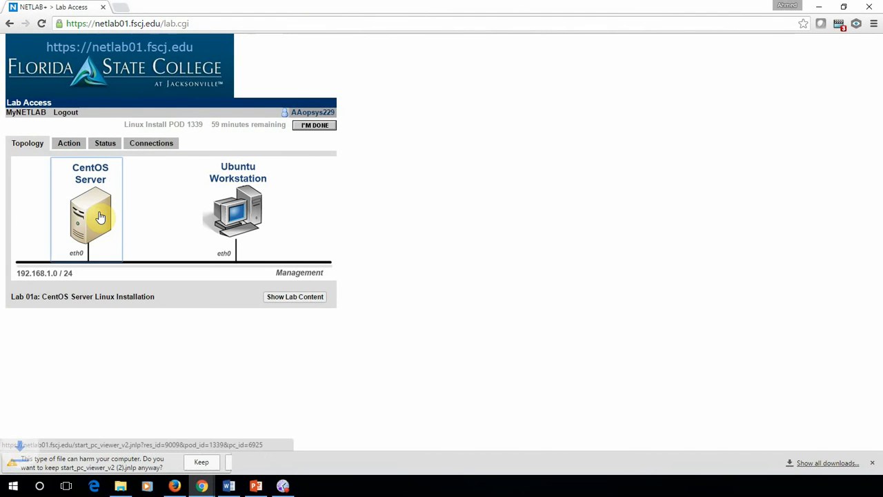
click(200, 461)
click(81, 467)
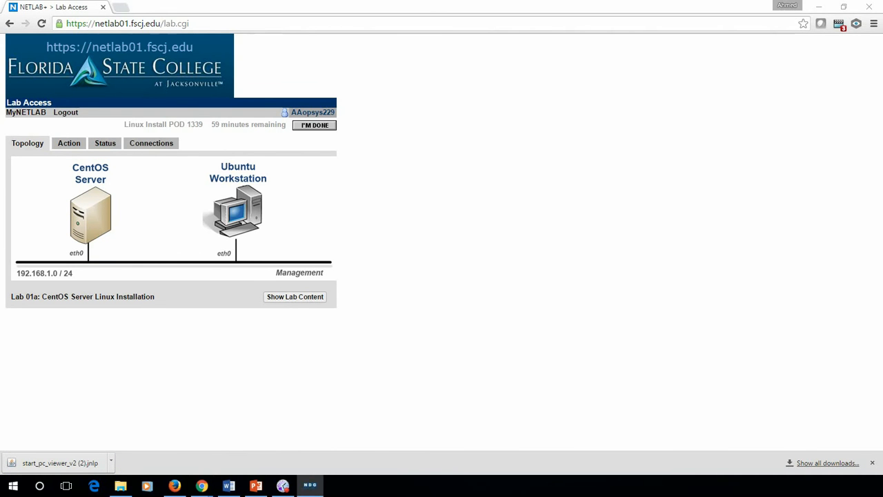
drag(403, 169, 449, 92)
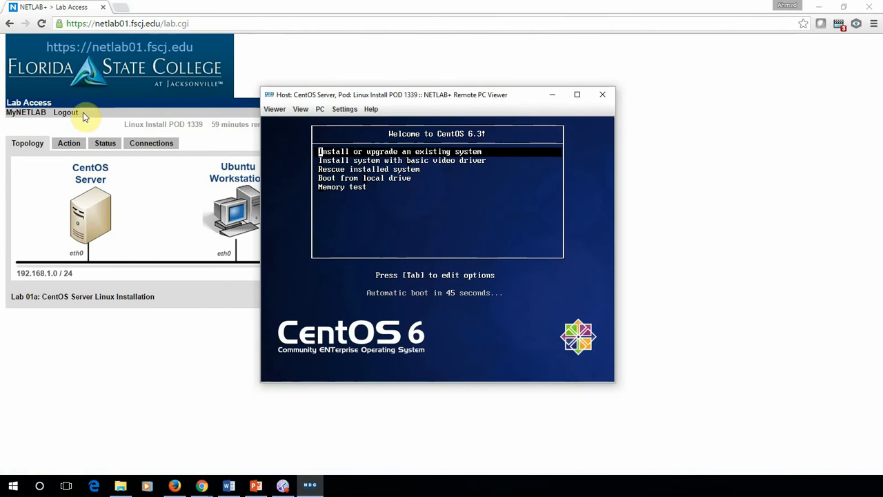
- Look at the actions available for the CentOS Server, and return to the topology and its remote viewer
click(73, 148)
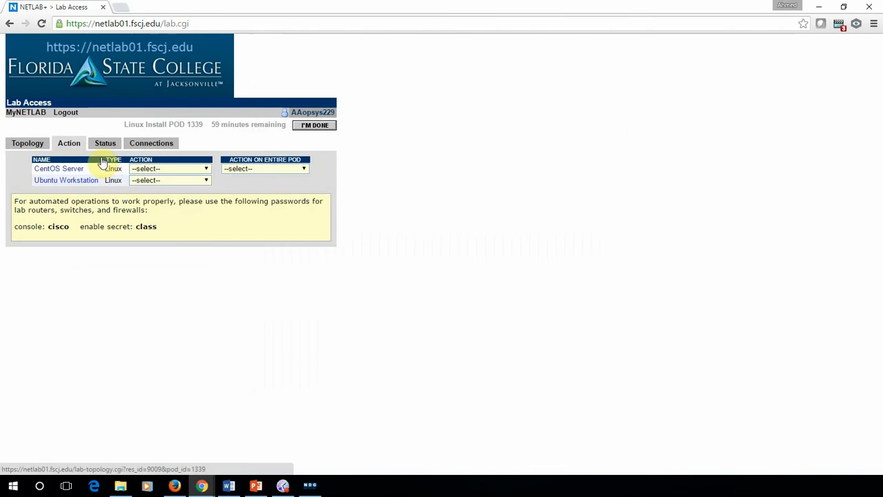
click(154, 172)
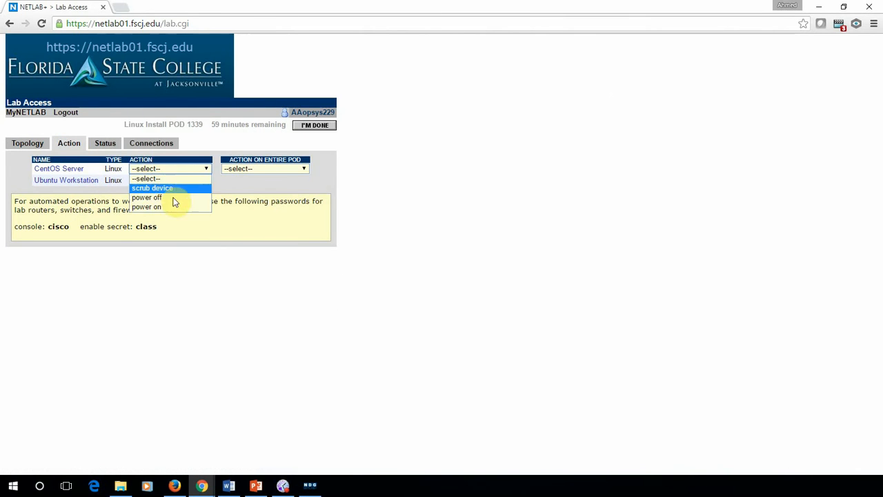
click(28, 143)
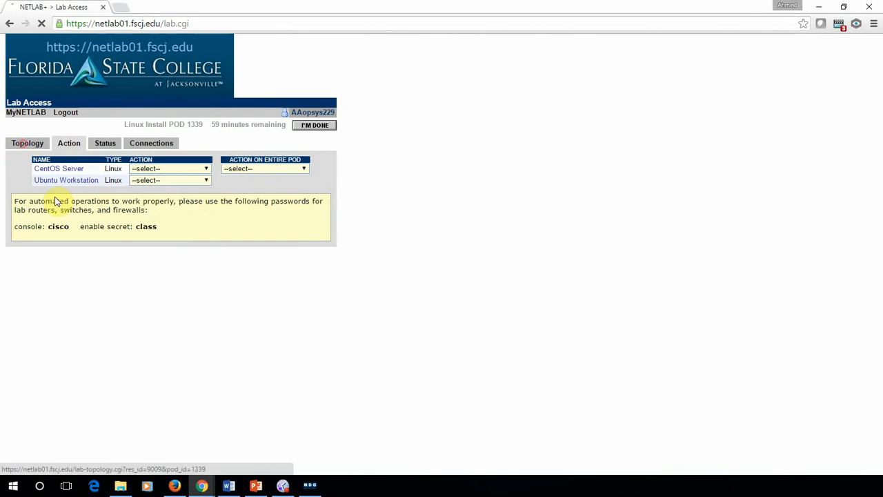
click(310, 485)
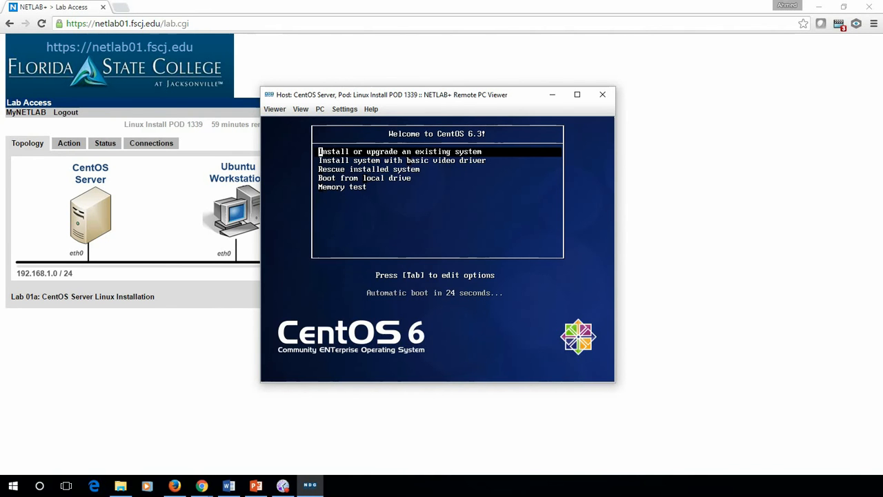
- Start "Install or upgrade an existing system", skip the media test and continue past the CentOS welcome screen
key(Return)
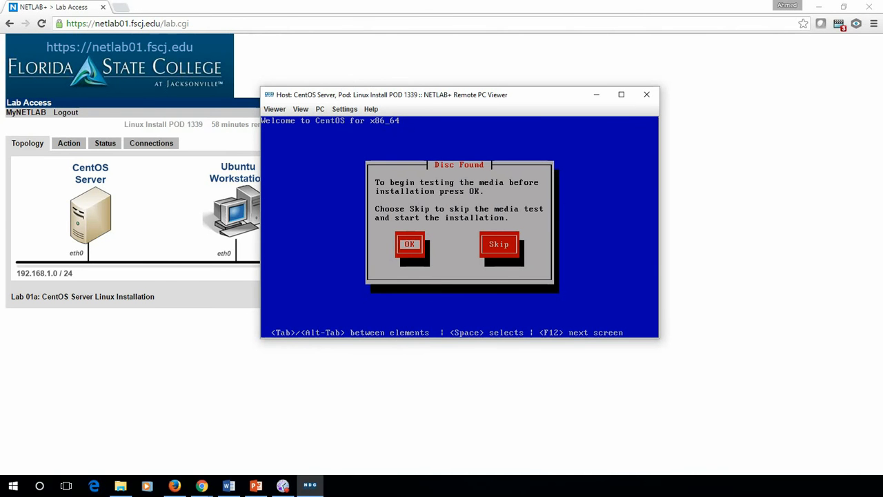
key(Tab)
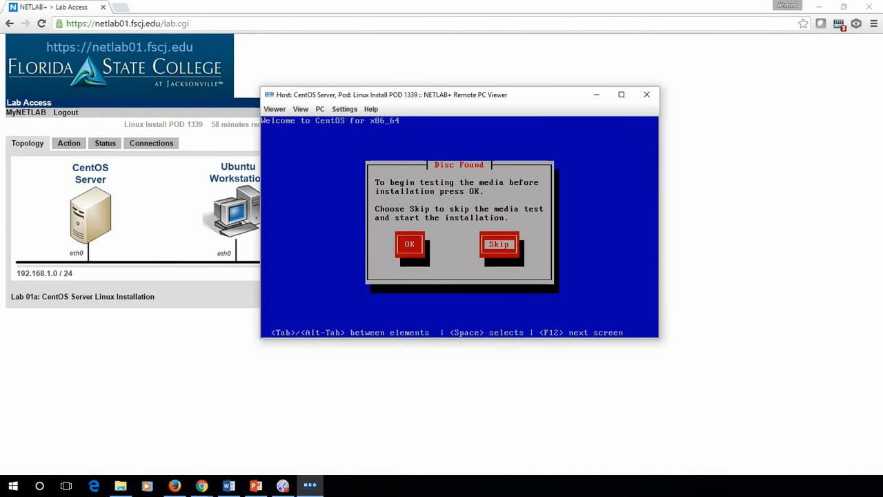
key(Return)
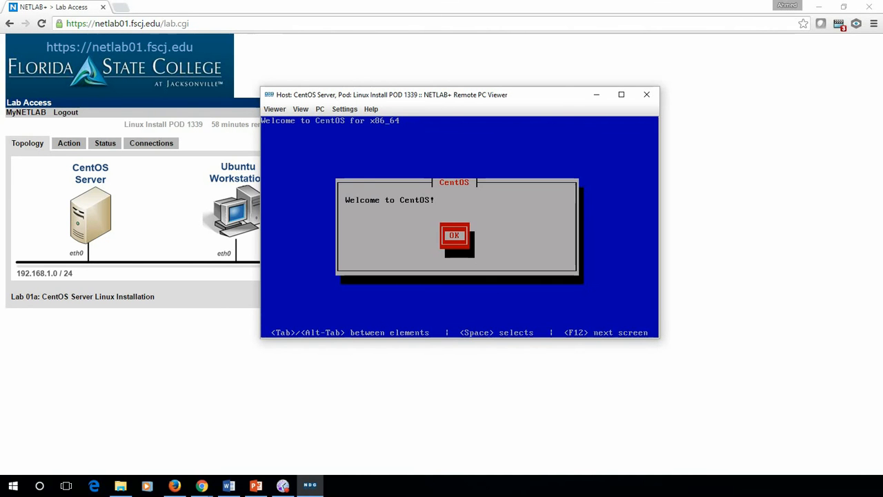
key(Return)
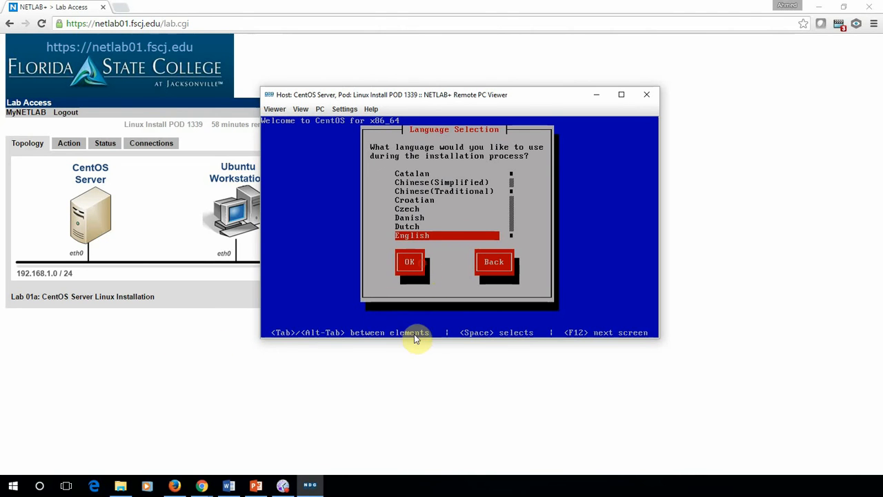
- Accept English as the installation language and us as the keyboard model
key(Tab)
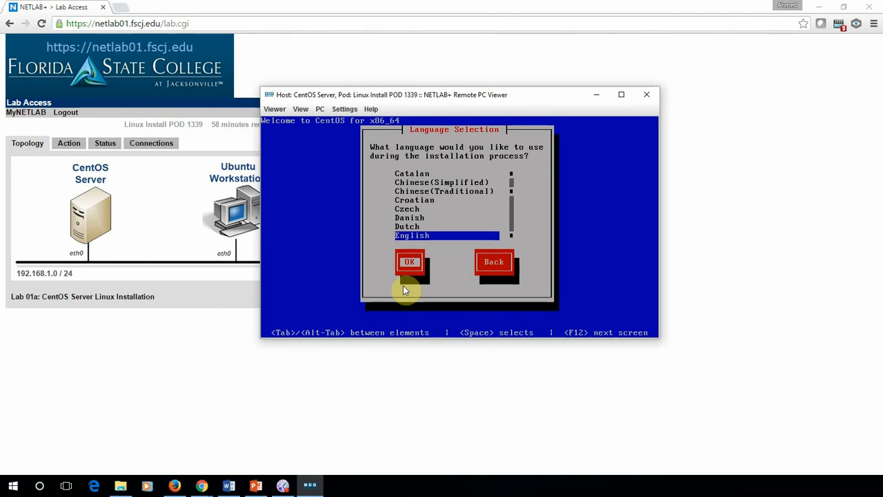
key(Return)
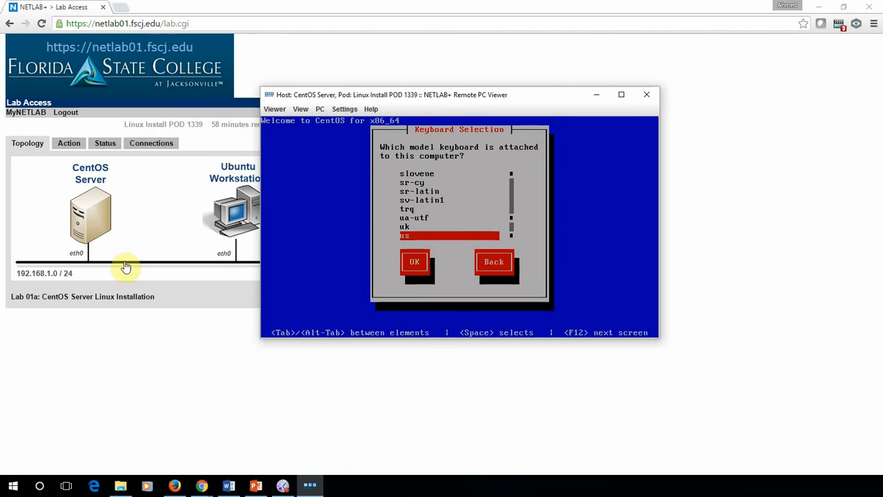
key(Tab)
key(Return)
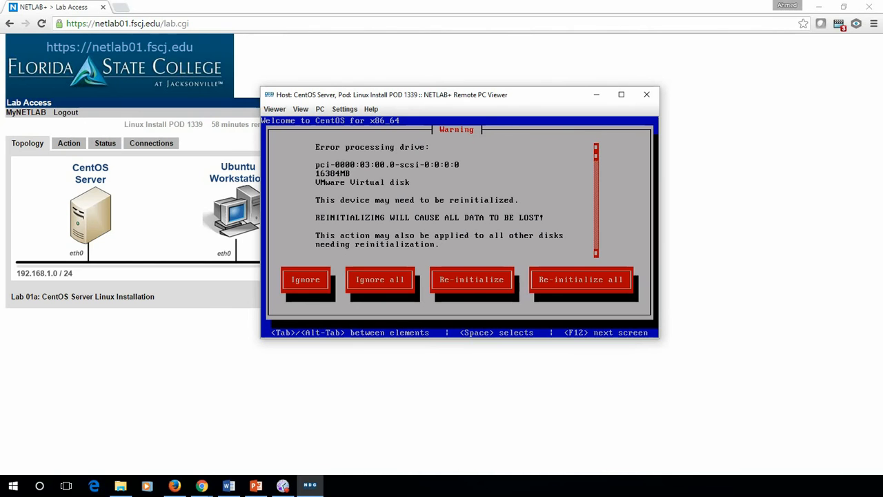
- Choose to re-initialize all disks in the drive processing warning
key(Tab)
key(Tab)
key(Tab)
key(Tab)
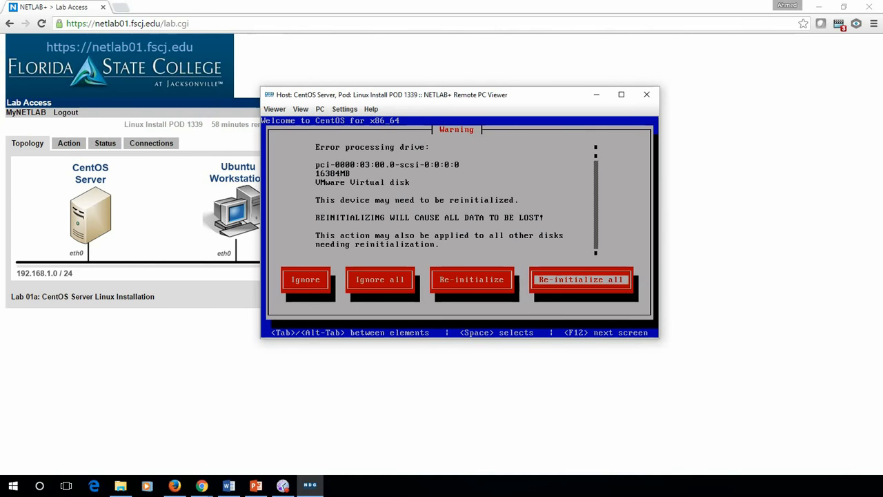
key(space)
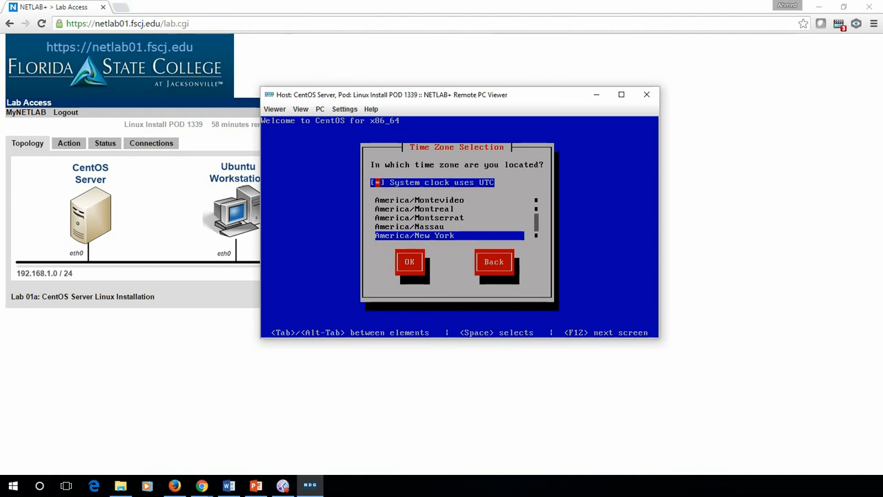
- Accept the America/New York time zone with the system clock using UTC
key(Tab)
key(Tab)
key(Return)
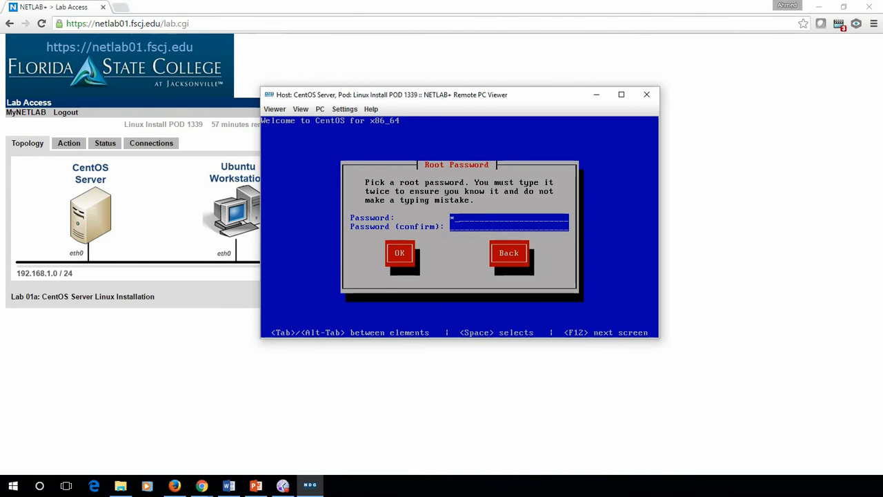
- Enter and confirm the root password, and choose to use it despite the weak password warning
text(*)
text(******)
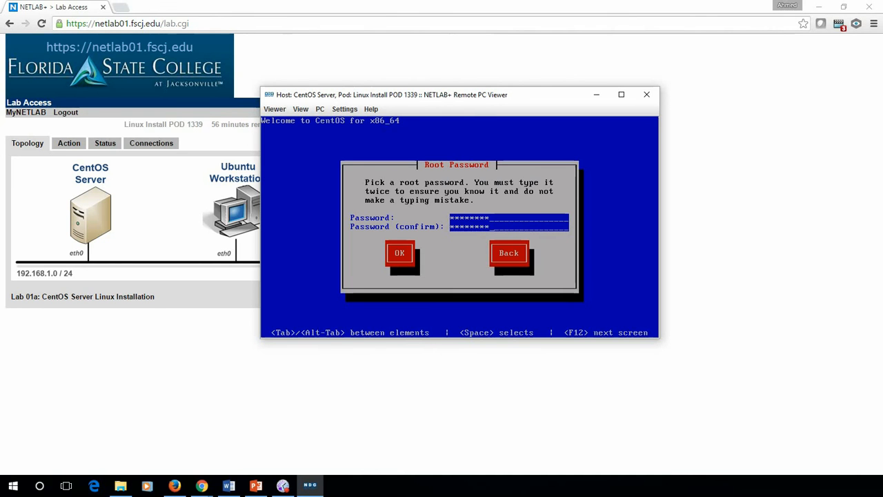
key(Tab)
key(Return)
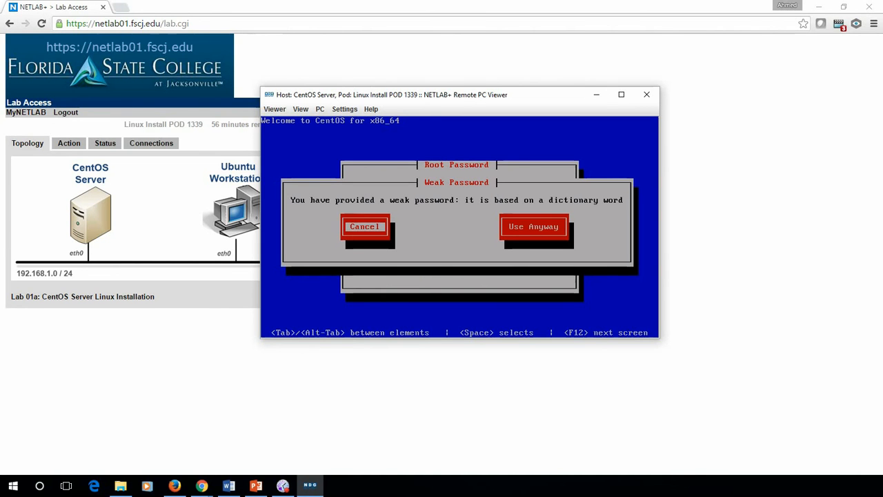
key(Tab)
key(Return)
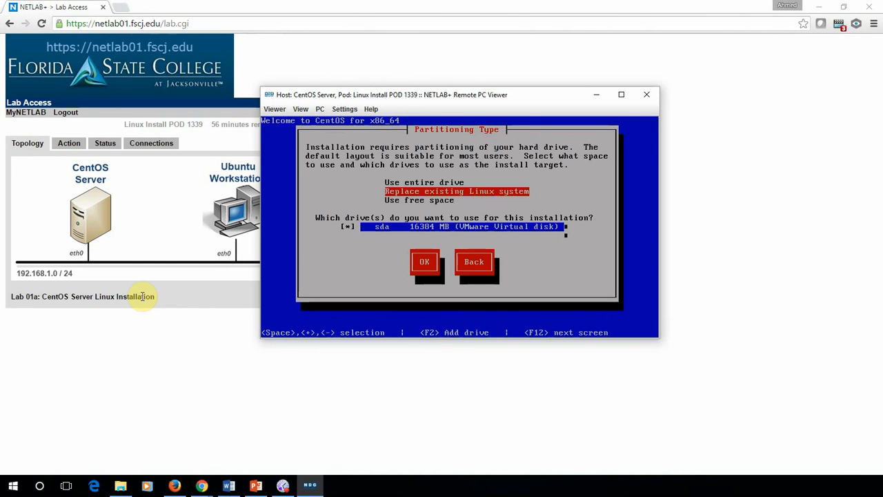
- Set the partitioning type to use the entire sda drive and write the changes to disk
key(Up)
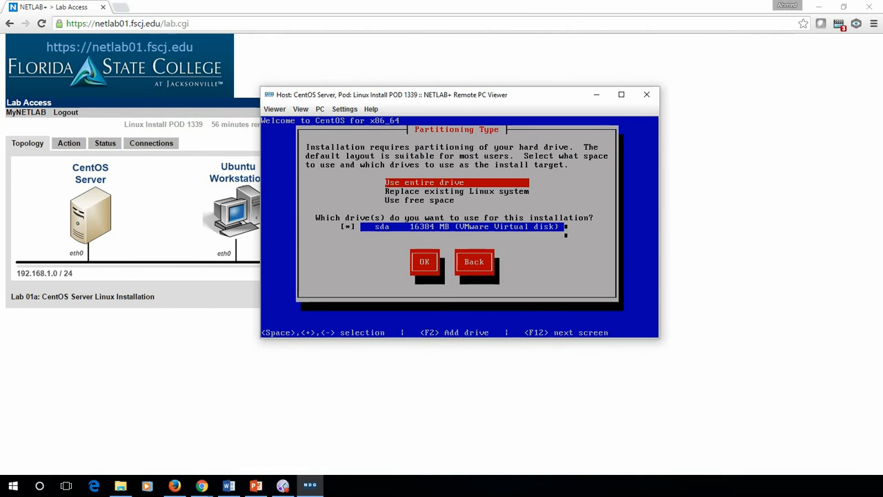
key(Down)
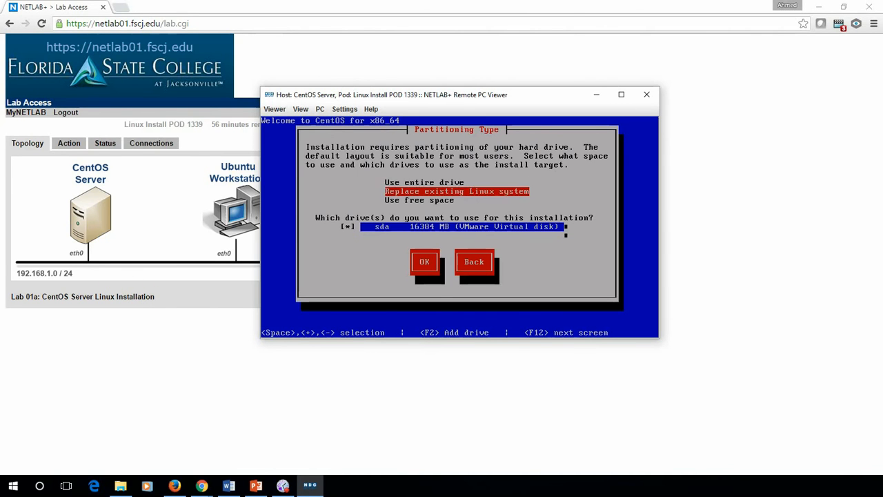
key(Up)
key(Tab)
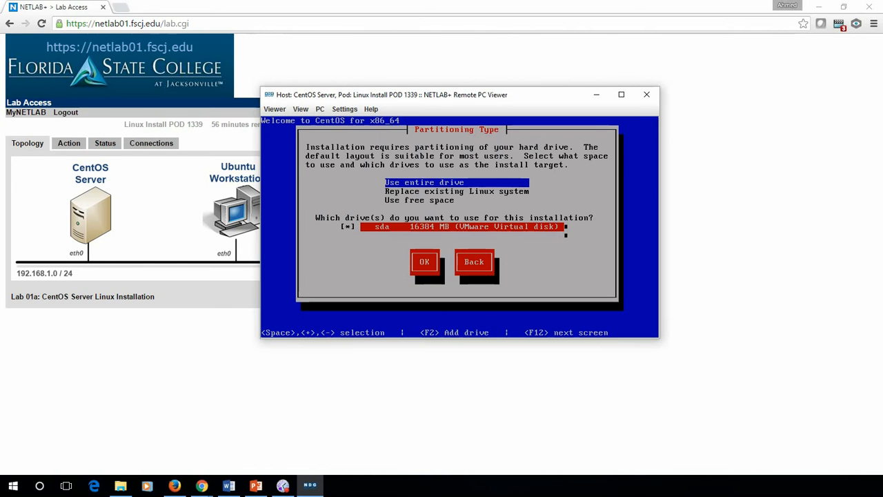
key(Tab)
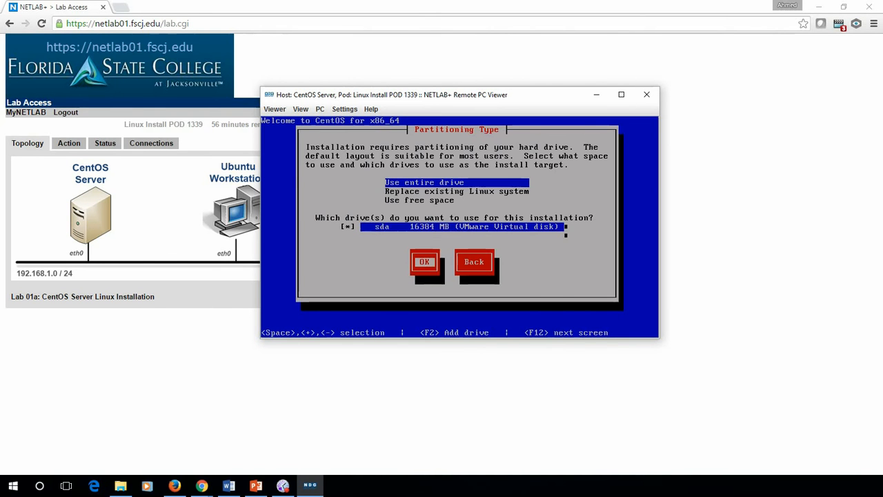
key(Return)
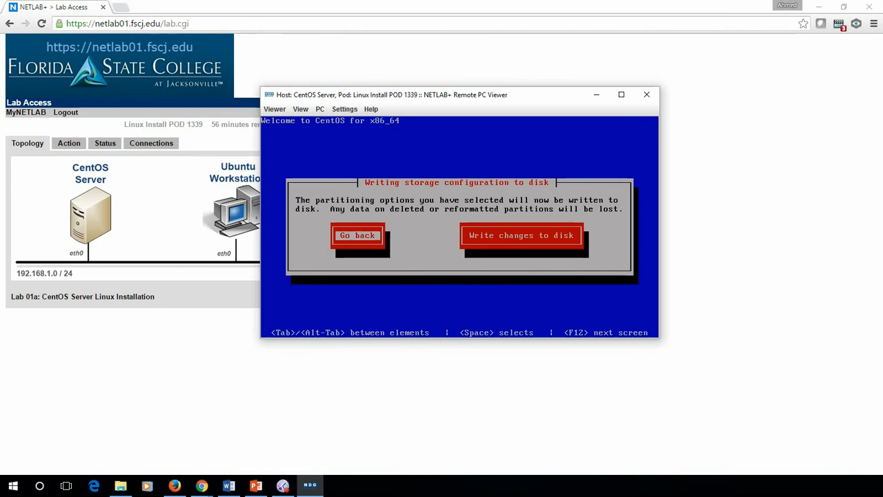
key(Tab)
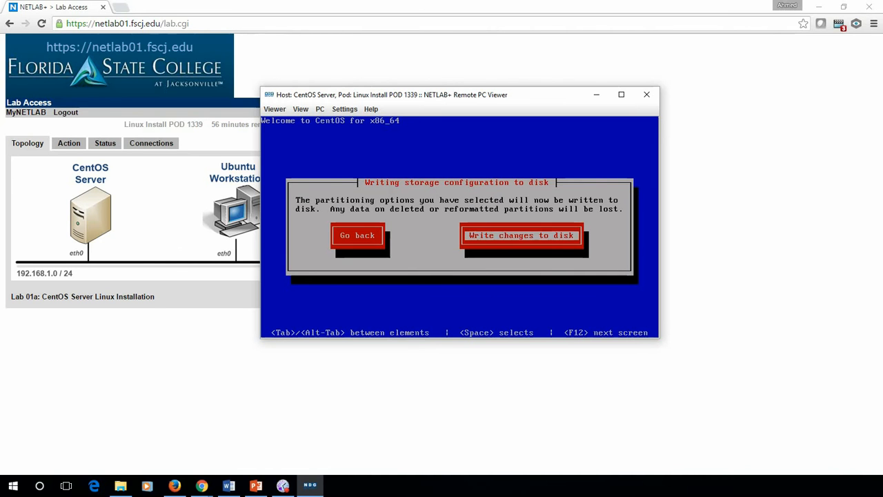
key(Return)
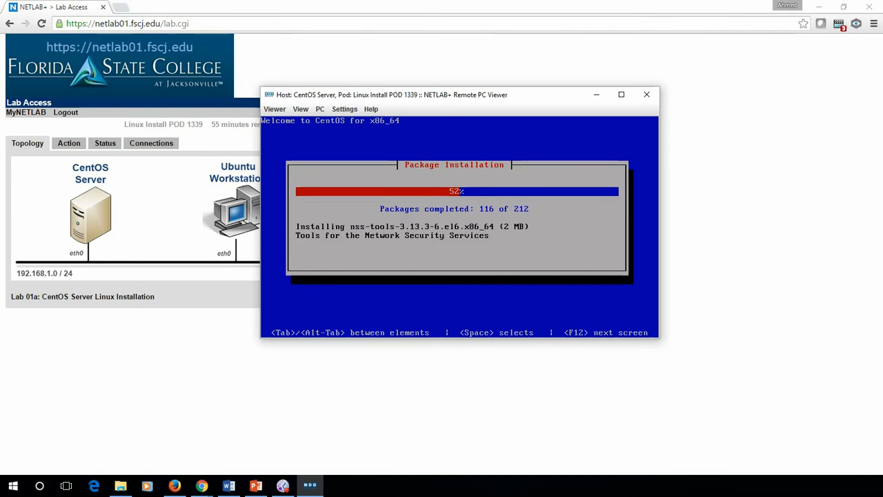
- Enlarge the Lab 1a manual window and examine the instructions on package installation and rebooting in steps 13 to 15
drag(0, 41, 413, 31)
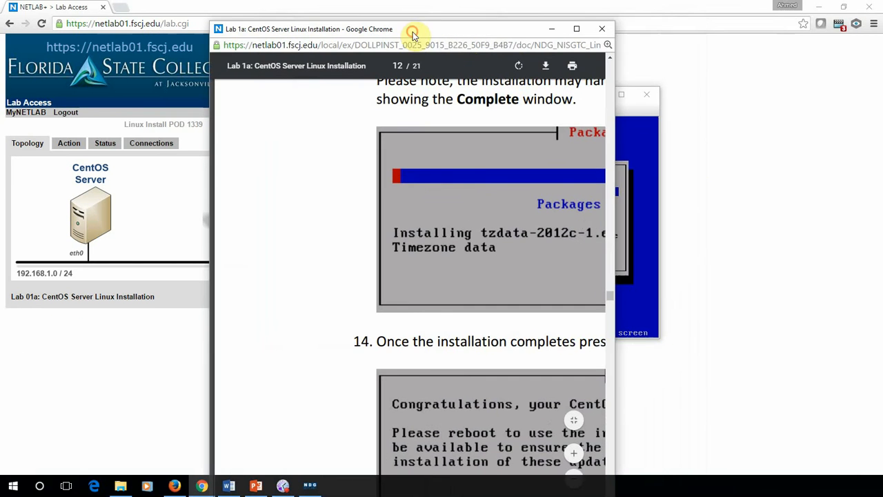
drag(614, 102, 874, 127)
scroll(344, 205, down, 2)
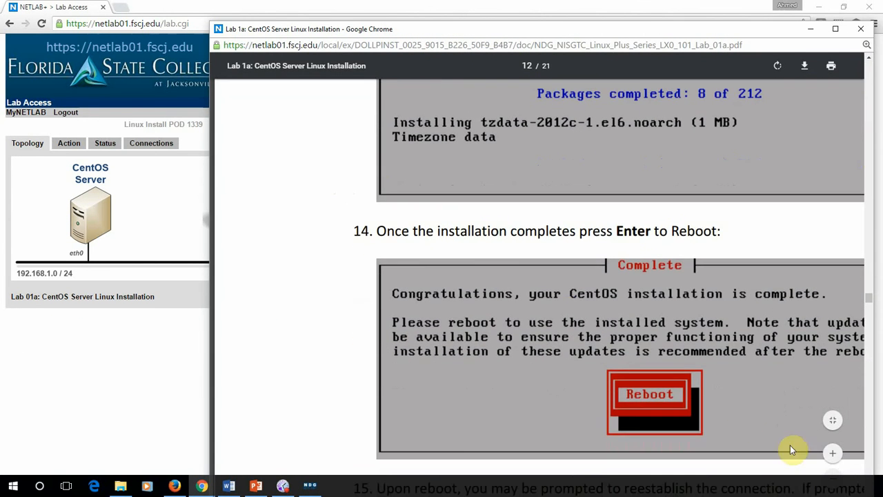
click(834, 454)
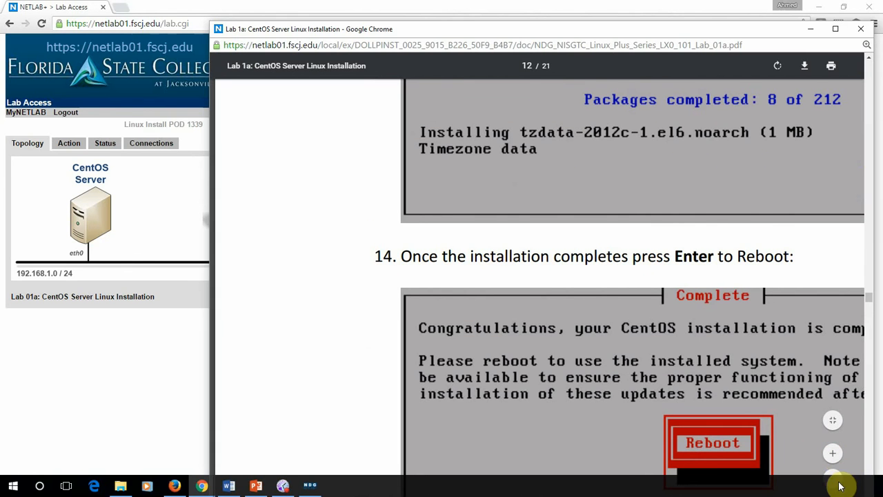
double_click(625, 21)
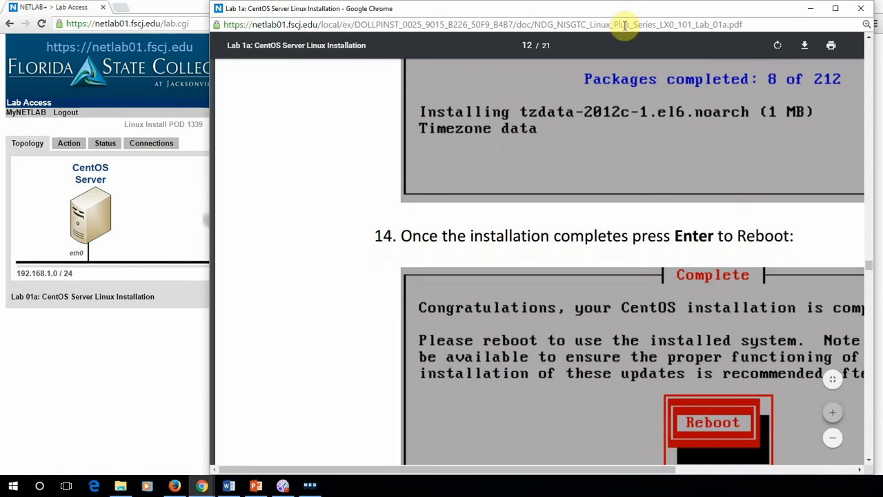
click(832, 437)
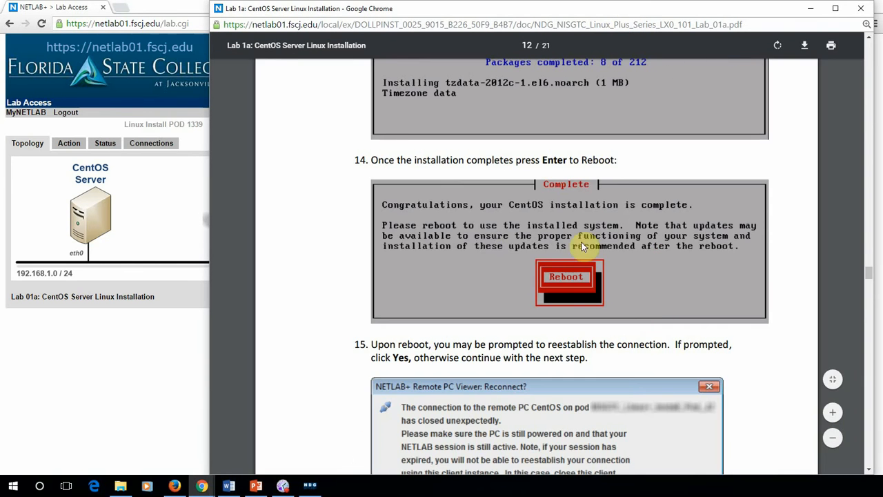
scroll(583, 247, up, 1)
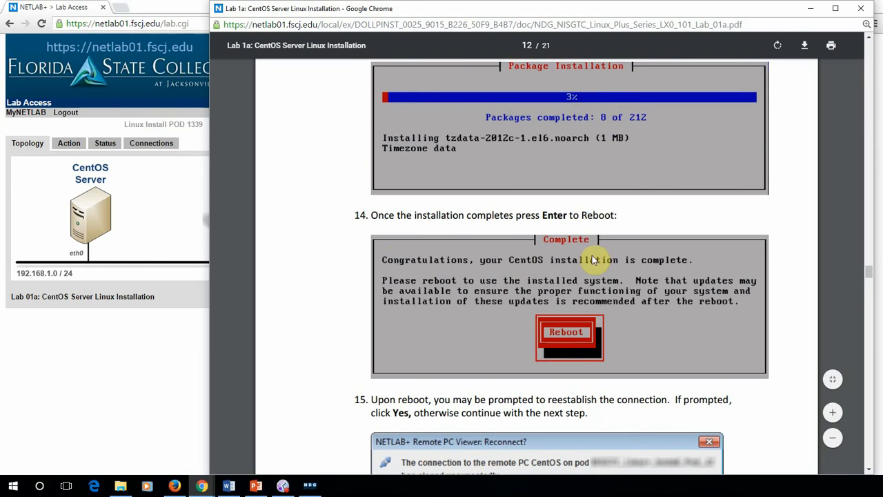
scroll(592, 259, up, 1)
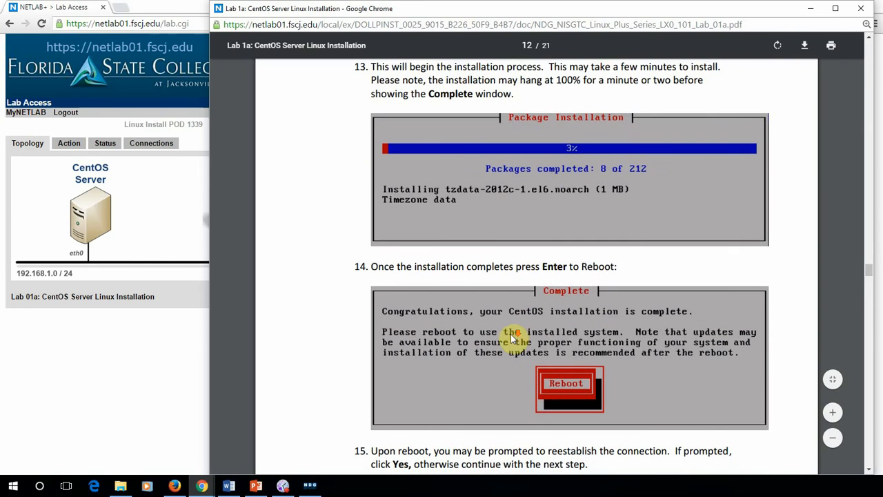
scroll(511, 336, down, 1)
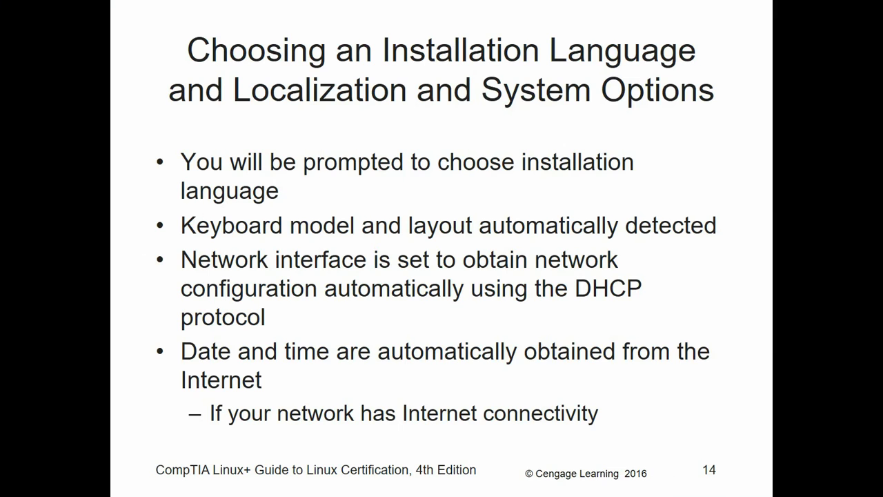
key(Right)
key(Left)
key(Left)
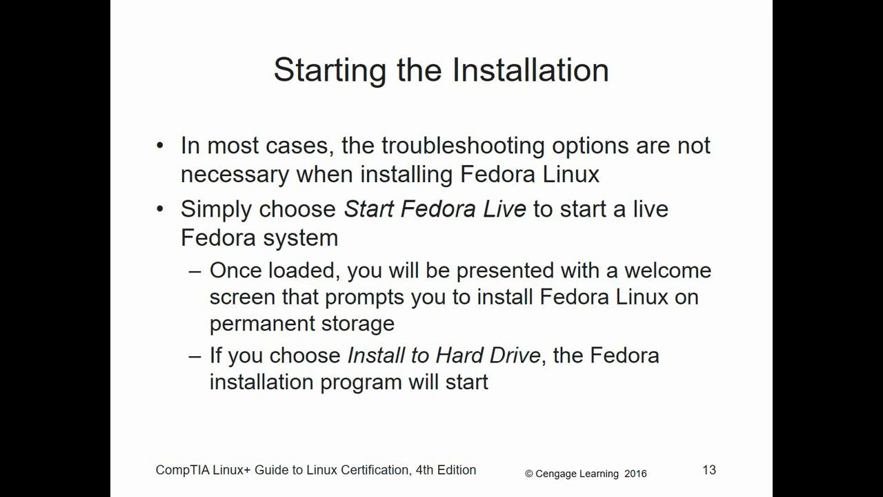
key(Right)
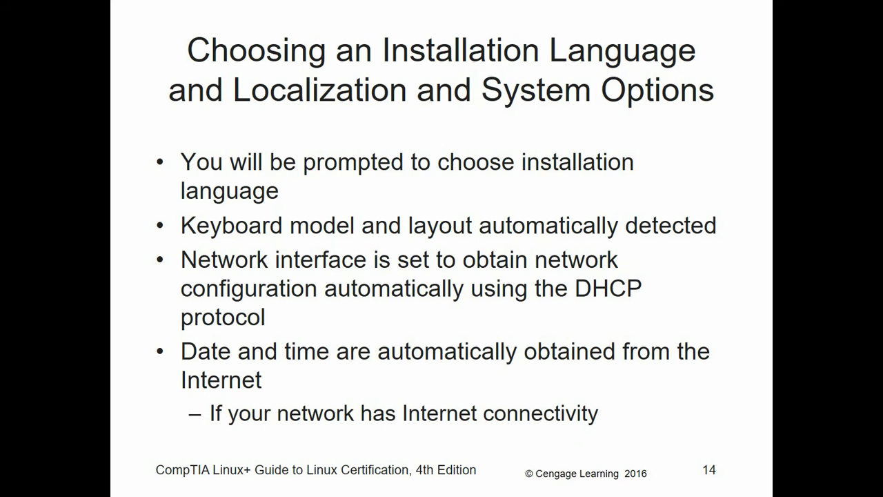
key(Right)
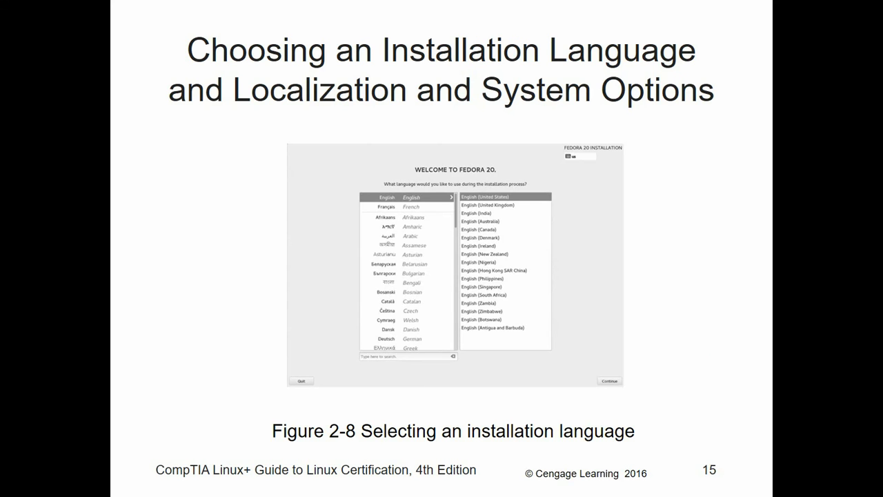
key(Right)
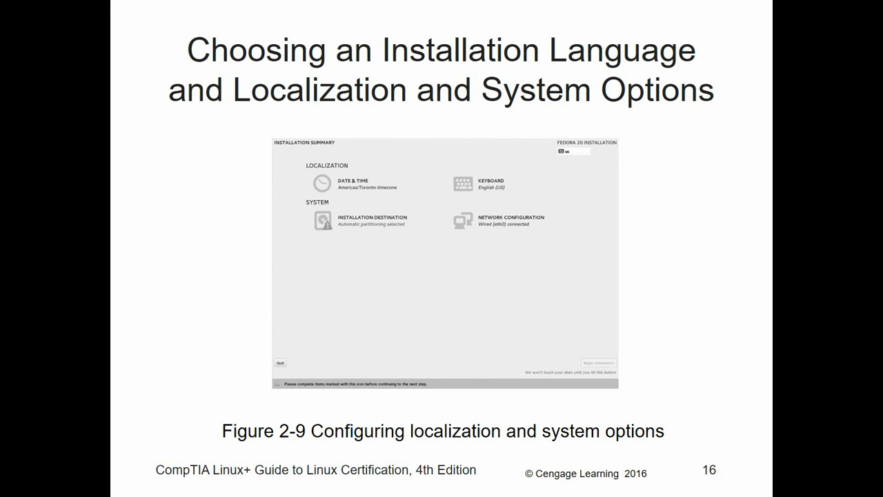